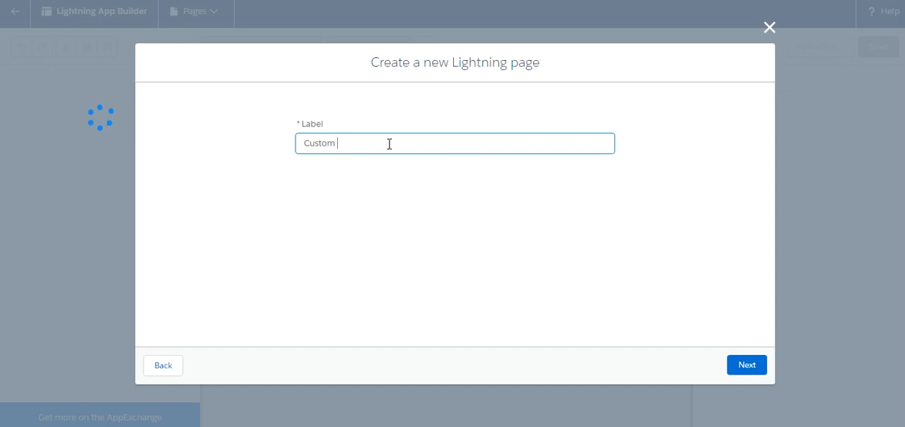
# - Create the Lightning page with the label Custom App Page and the Header and Two Regions template, and dismiss the walkthrough hint
pyautogui.write('pp Page')
pyautogui.click(738, 374)
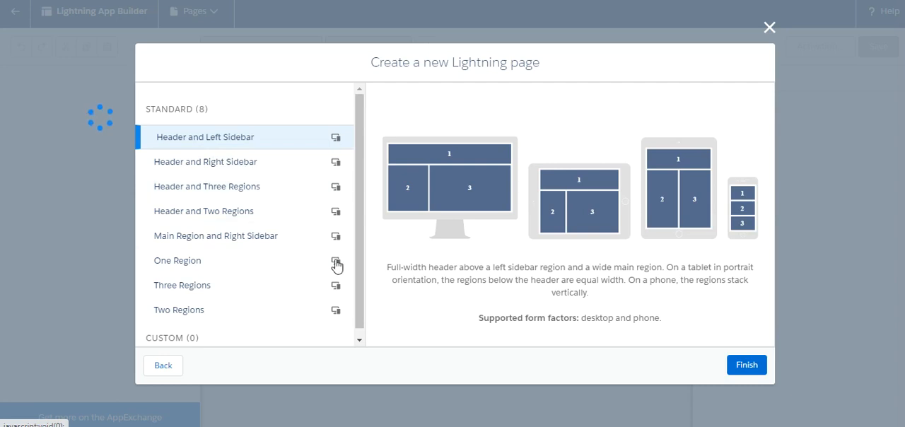
pyautogui.click(231, 196)
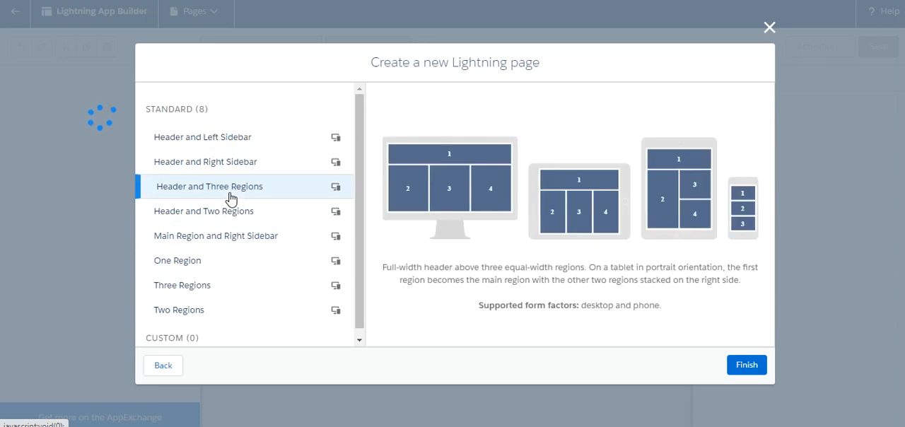
pyautogui.click(222, 170)
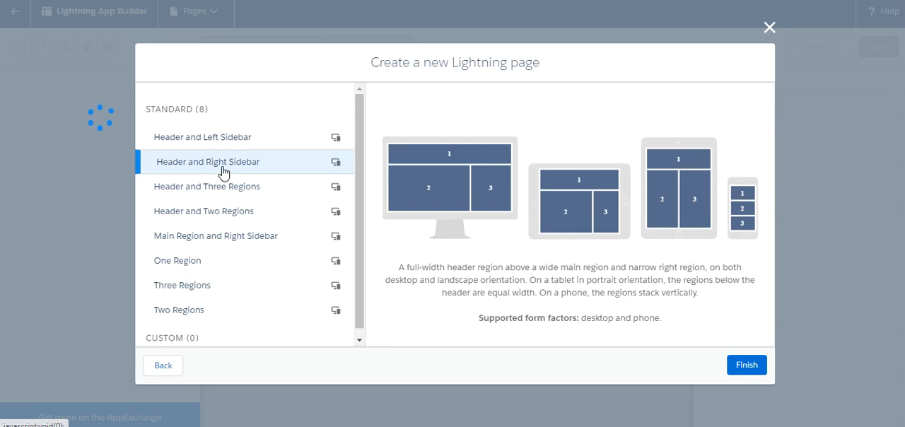
pyautogui.click(225, 211)
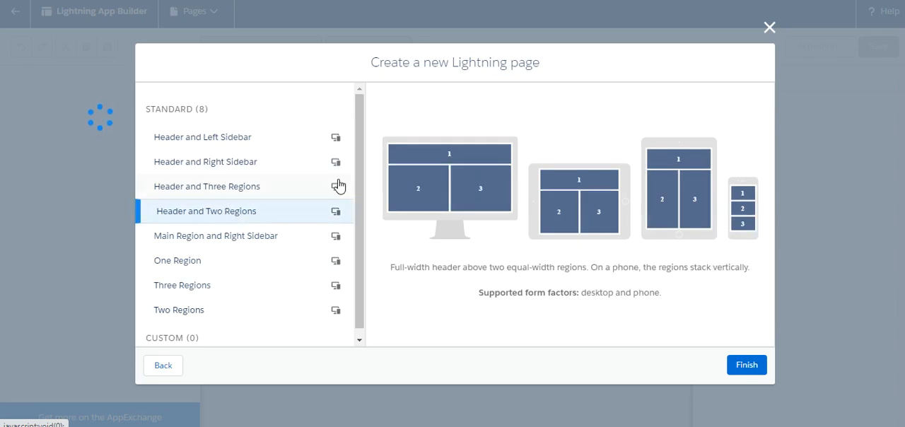
pyautogui.click(751, 364)
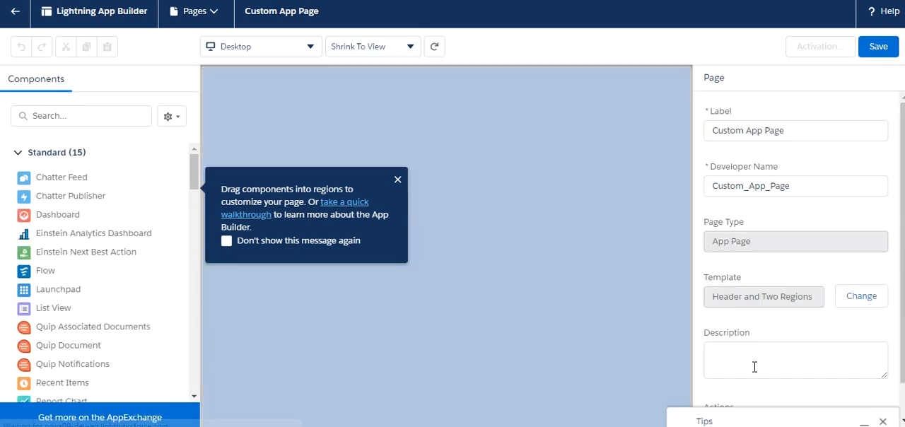
pyautogui.click(398, 182)
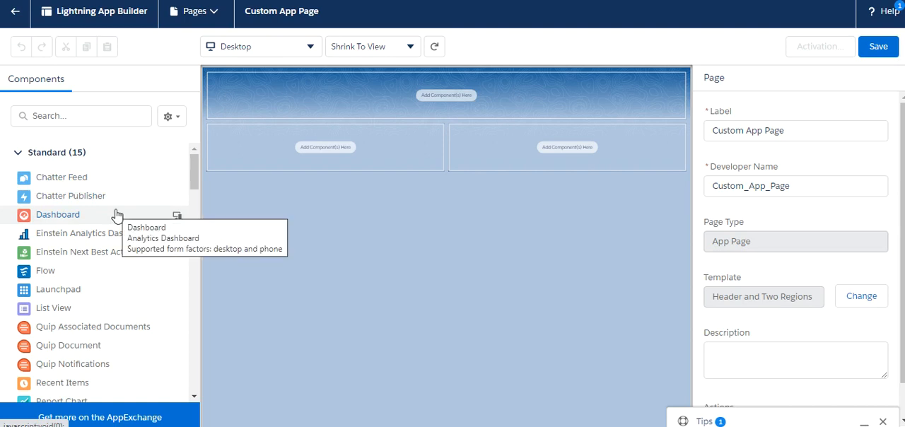
# - Place the custom myCartShowLWC component in the header region and the myPhoto component in the left region below it
pyautogui.moveTo(197, 174)
pyautogui.mouseDown()
pyautogui.moveTo(197, 204)
pyautogui.moveTo(197, 170)
pyautogui.mouseUp()
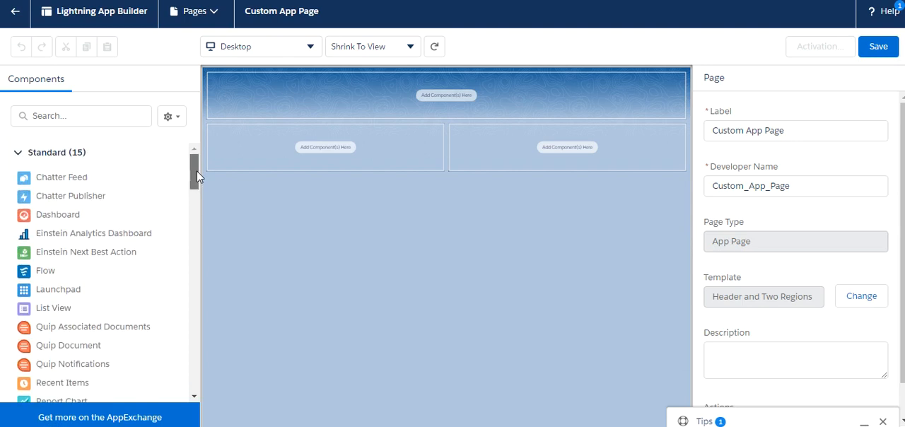
pyautogui.scroll(-10, 185, 212)
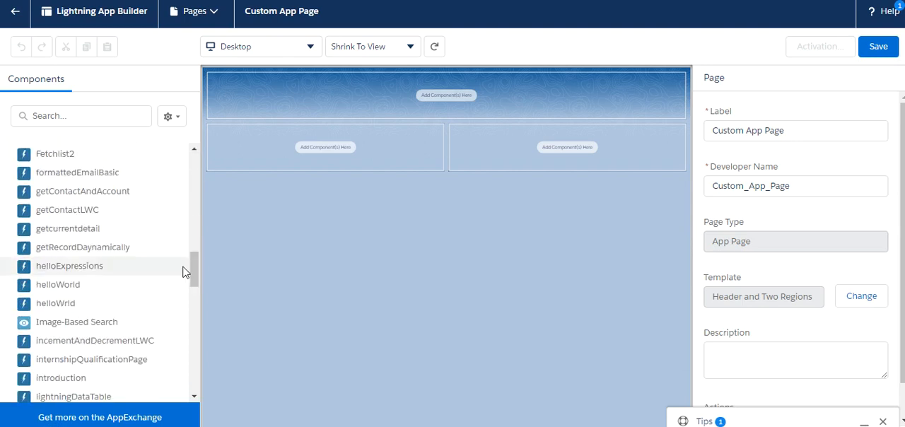
pyautogui.moveTo(195, 281); pyautogui.dragTo(196, 388)
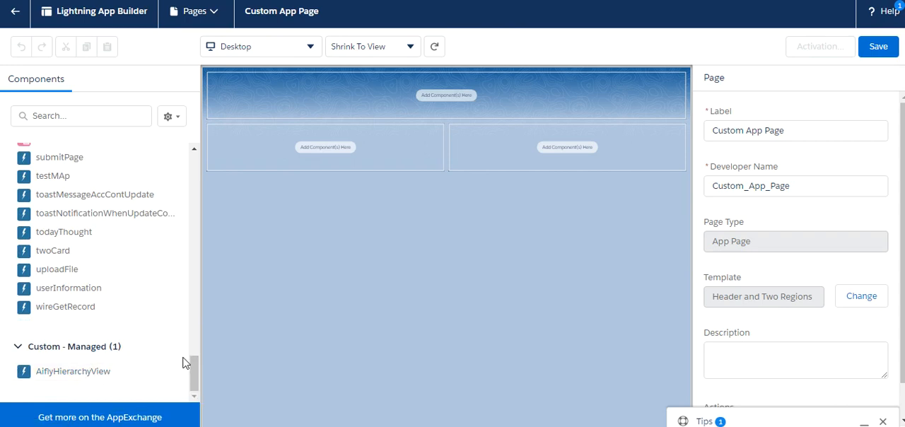
pyautogui.moveTo(195, 362); pyautogui.dragTo(191, 150)
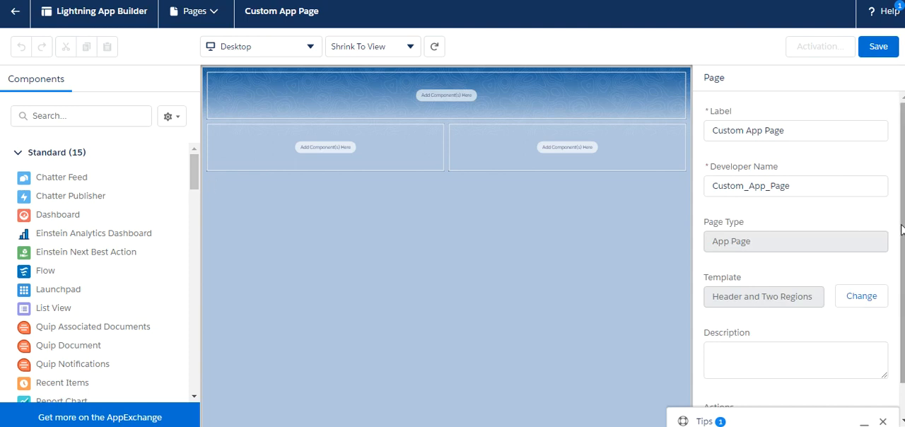
pyautogui.scroll(-1, 901, 229)
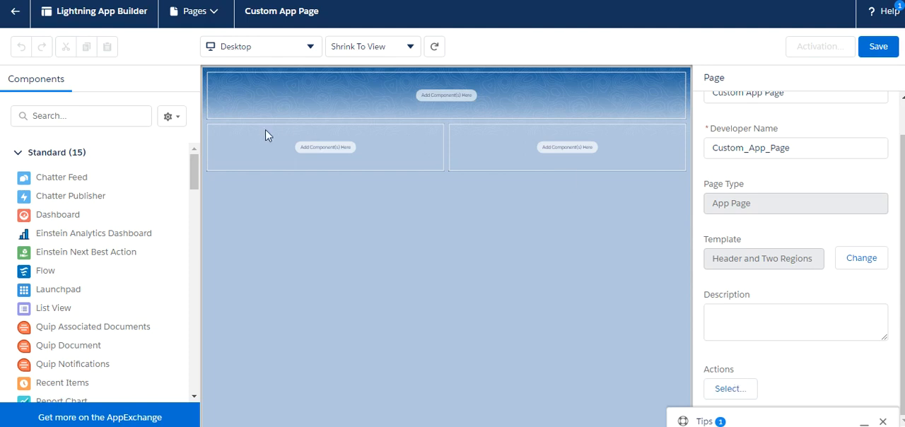
pyautogui.moveTo(196, 173); pyautogui.dragTo(196, 221)
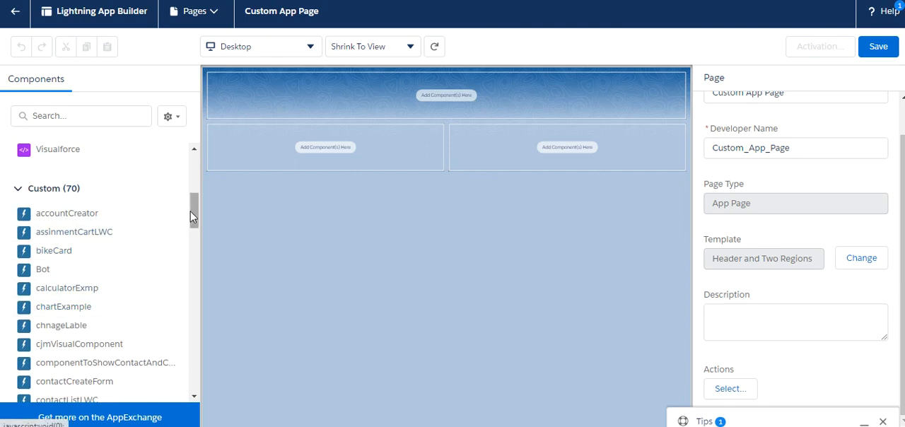
pyautogui.moveTo(193, 210); pyautogui.dragTo(185, 225)
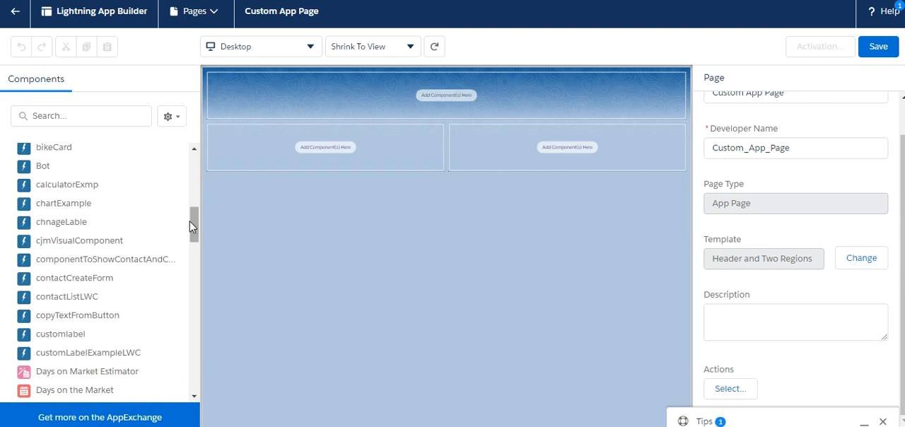
pyautogui.moveTo(195, 222); pyautogui.dragTo(196, 216)
pyautogui.scroll(-1, 196, 217)
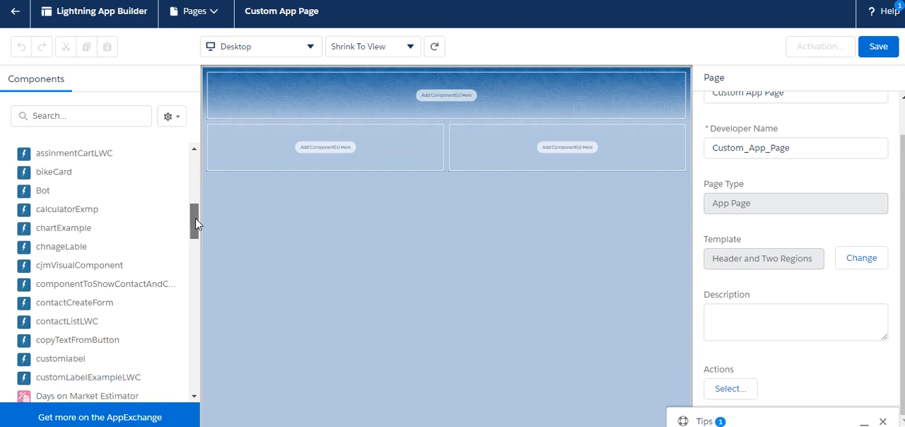
pyautogui.moveTo(92, 154); pyautogui.dragTo(289, 82)
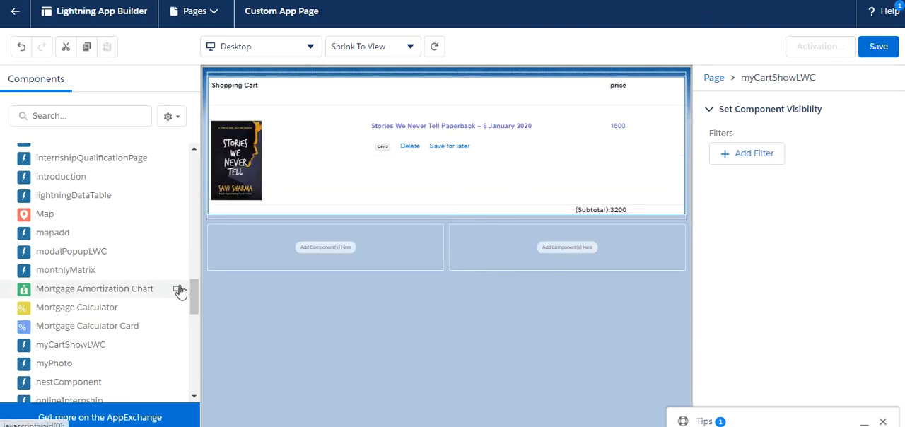
pyautogui.moveTo(194, 306); pyautogui.dragTo(194, 318)
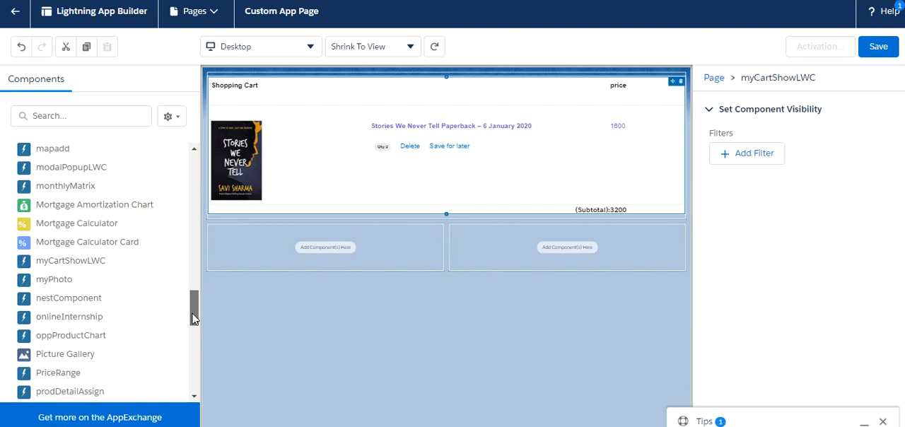
pyautogui.moveTo(54, 281); pyautogui.dragTo(229, 235)
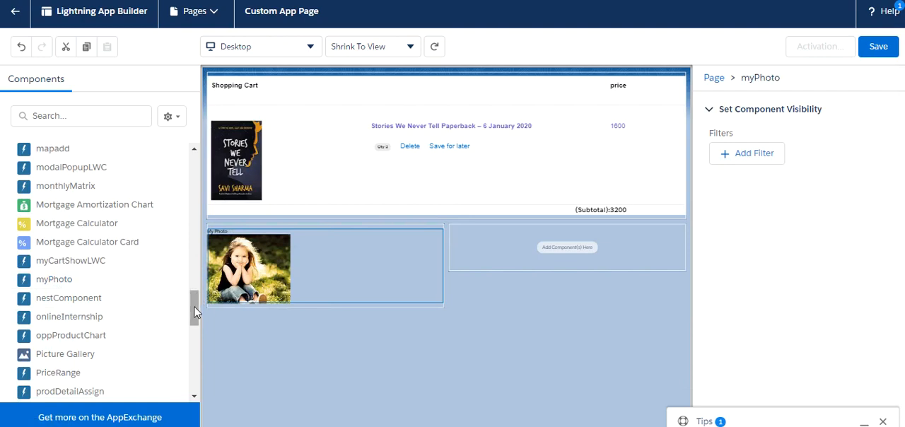
pyautogui.scroll(-2, 192, 322)
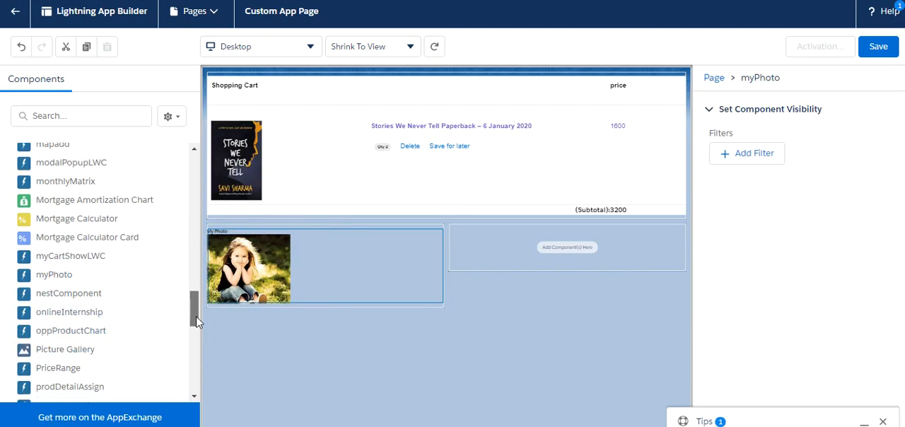
pyautogui.moveTo(115, 289); pyautogui.dragTo(488, 240)
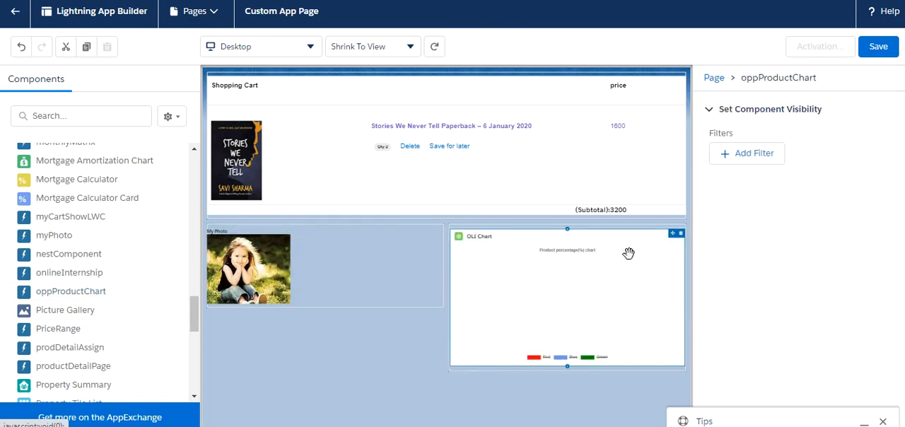
pyautogui.click(680, 234)
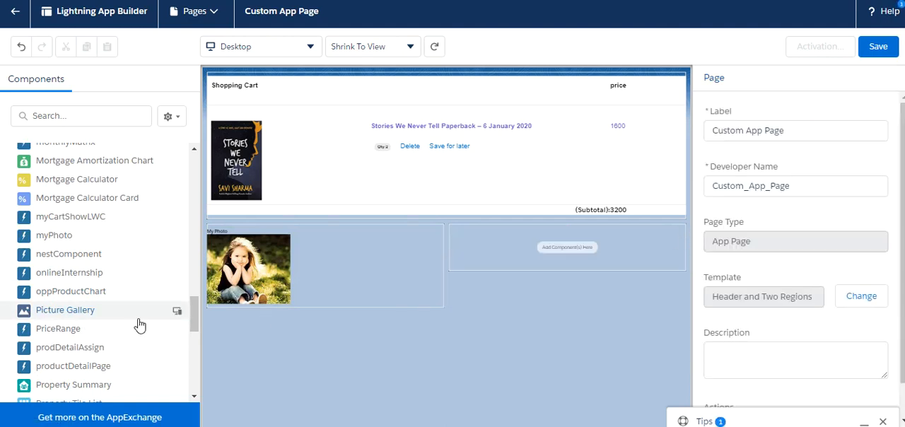
# - Place the onlineInternship component in the right region and the rerender component below myPhoto in the left region
pyautogui.moveTo(63, 273); pyautogui.dragTo(466, 249)
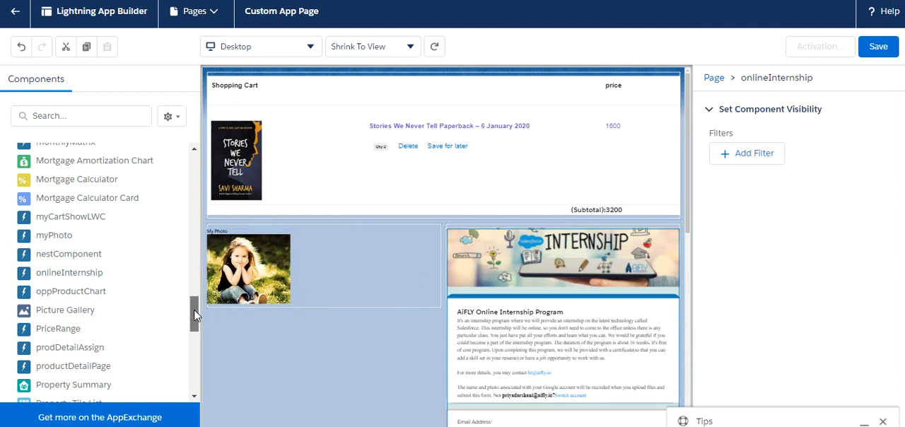
pyautogui.moveTo(193, 309); pyautogui.dragTo(195, 323)
pyautogui.moveTo(68, 334); pyautogui.dragTo(240, 300)
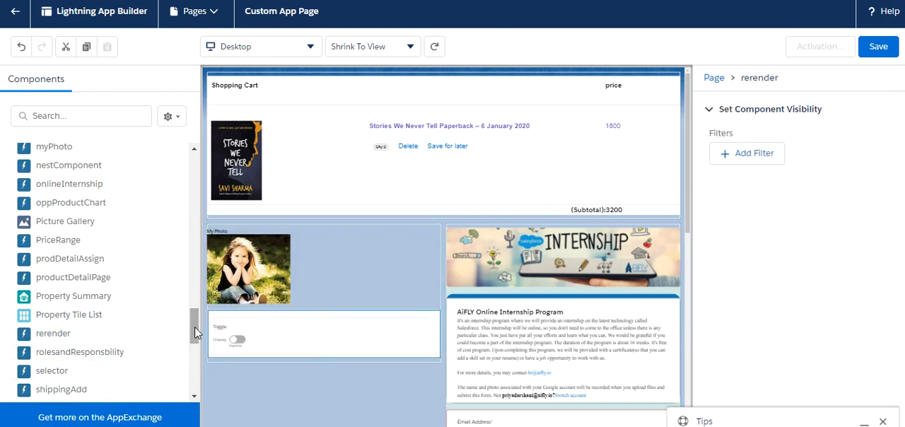
# - Add a standard Flow component below the rerender component in the page's left region
pyautogui.moveTo(195, 326); pyautogui.dragTo(203, 193)
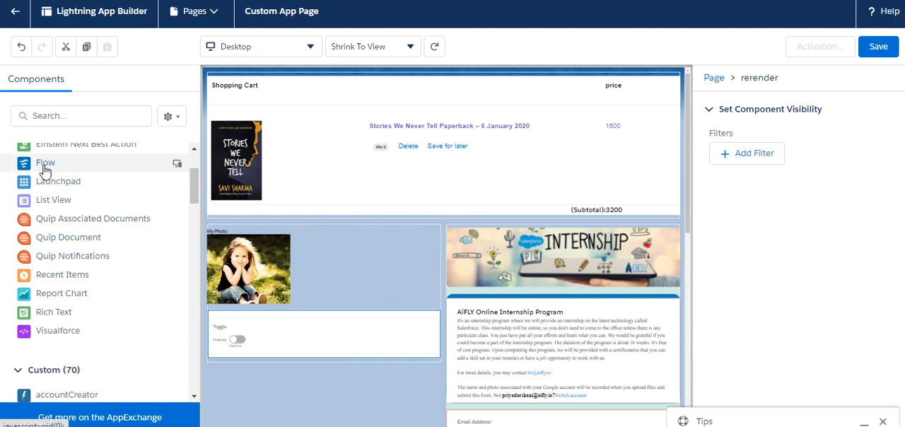
pyautogui.moveTo(44, 170); pyautogui.dragTo(222, 367)
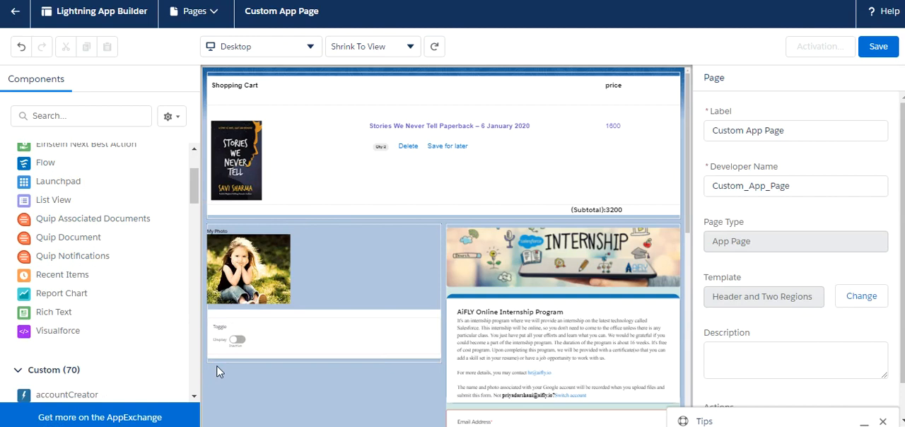
pyautogui.moveTo(101, 165); pyautogui.dragTo(234, 354)
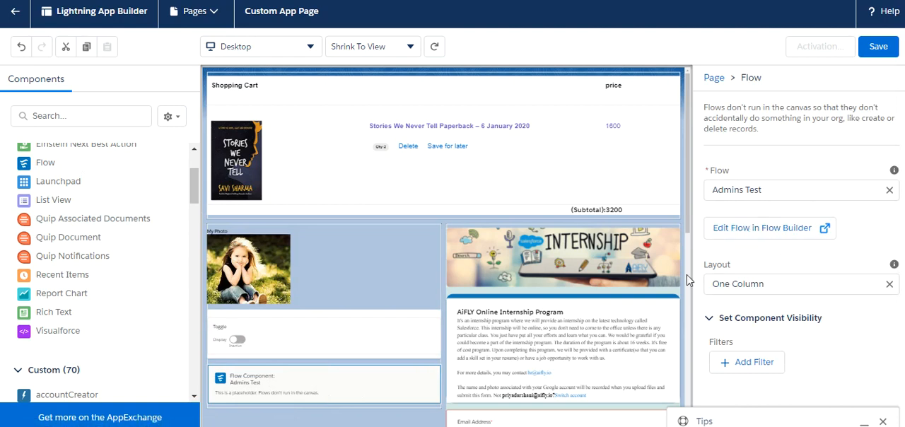
# - Examine the properties of the placed cart, photo and internship components and look over the page layout
pyautogui.click(470, 141)
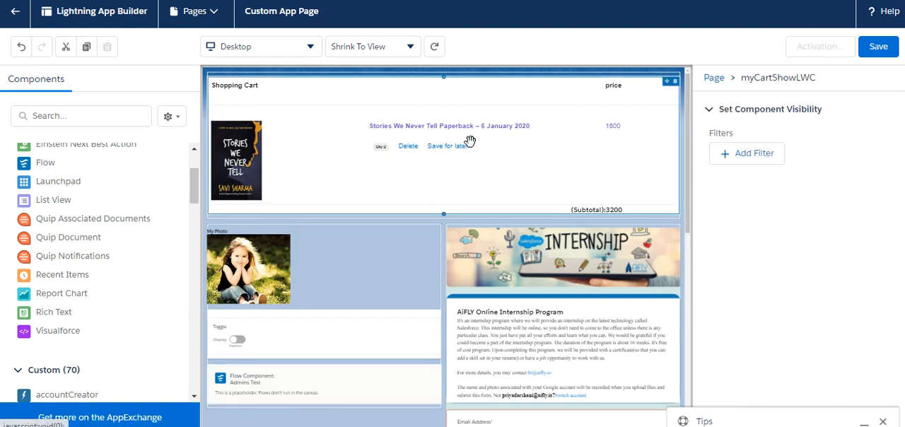
pyautogui.click(335, 277)
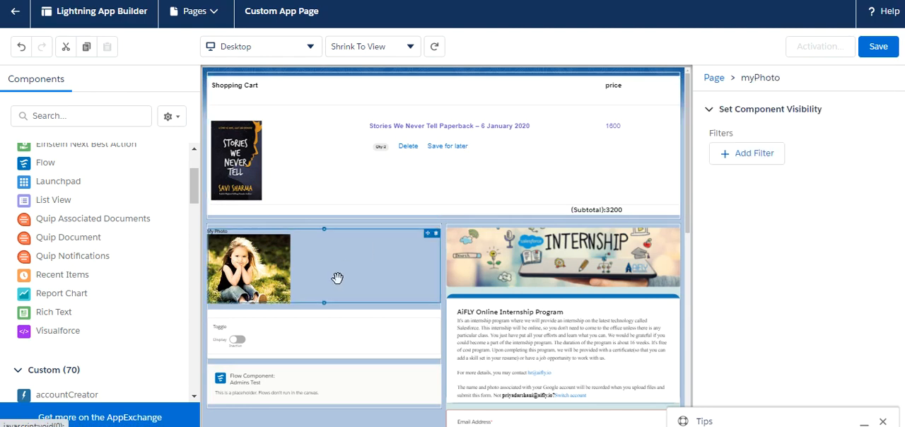
pyautogui.click(536, 298)
pyautogui.scroll(-2, 535, 299)
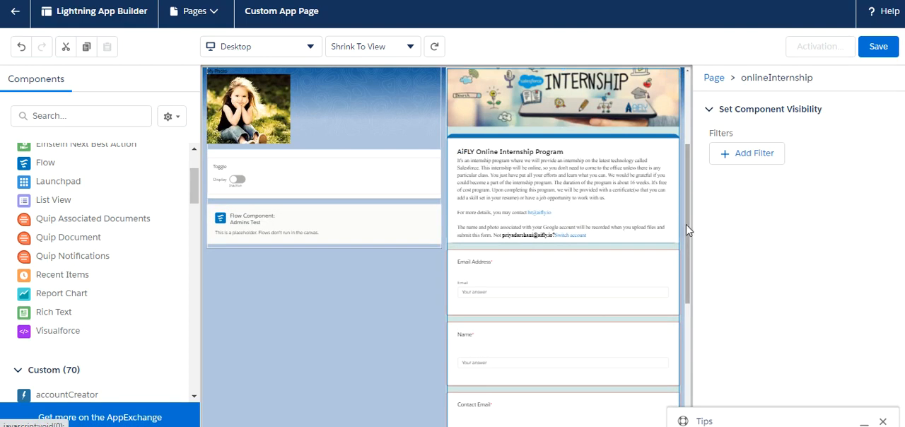
pyautogui.moveTo(689, 229); pyautogui.dragTo(693, 166)
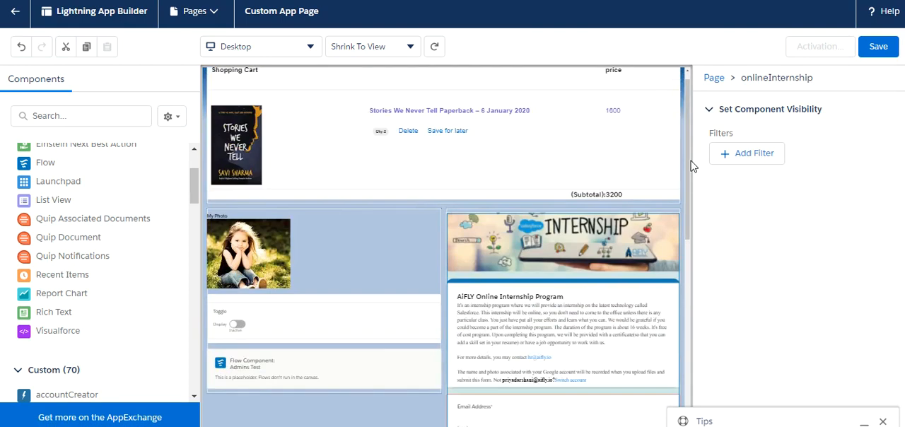
pyautogui.click(400, 133)
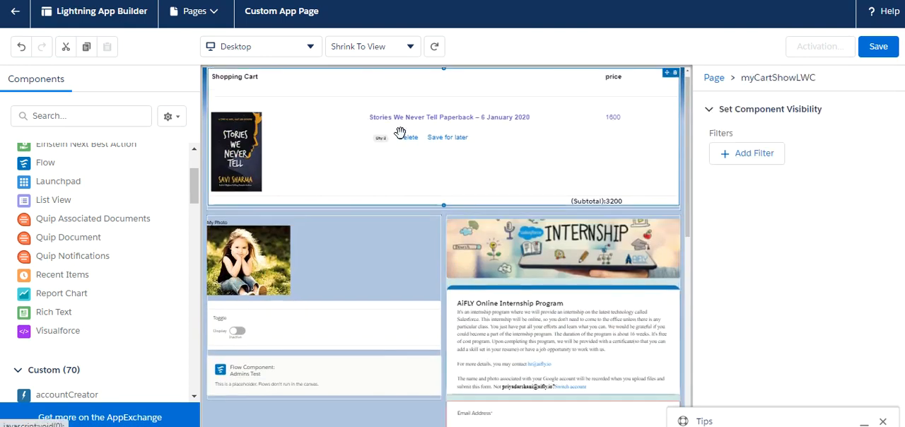
# - Change the page template to Header and Right Sidebar, mapping the left region to Main Region and the right region to Right Sidebar
pyautogui.click(318, 422)
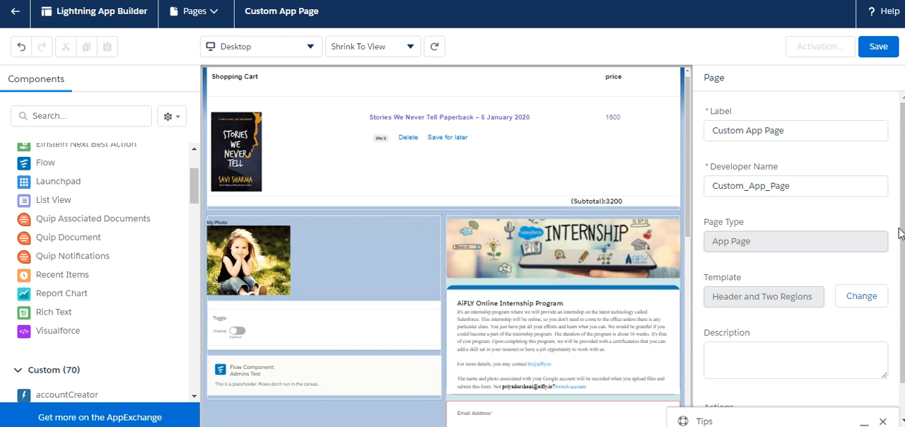
pyautogui.scroll(-1, 902, 243)
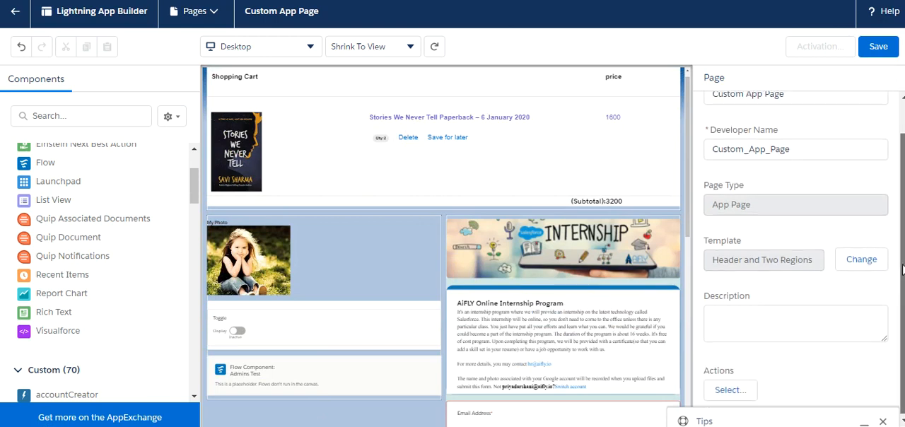
pyautogui.scroll(1, 883, 171)
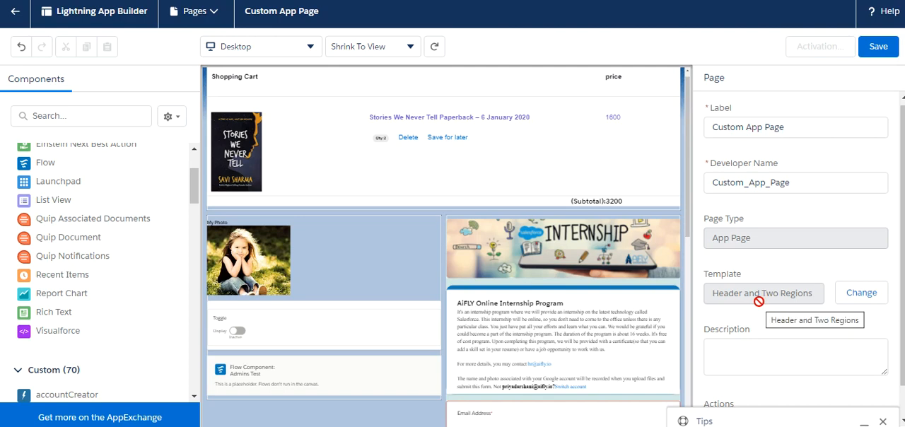
pyautogui.click(873, 295)
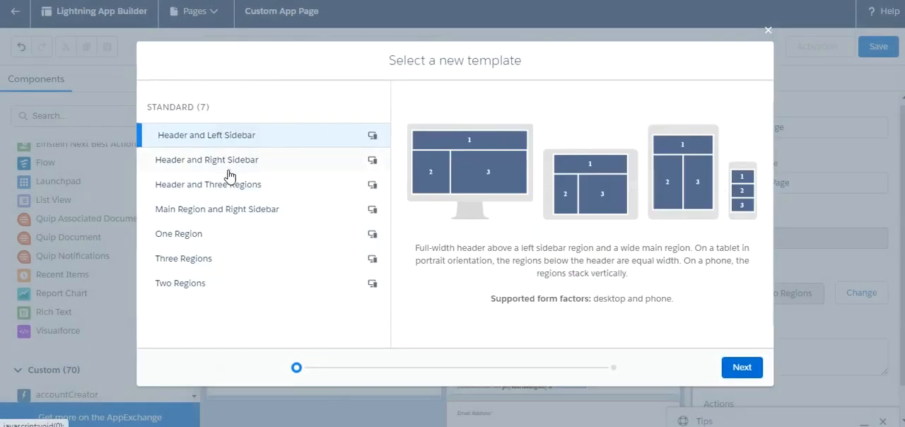
pyautogui.click(233, 174)
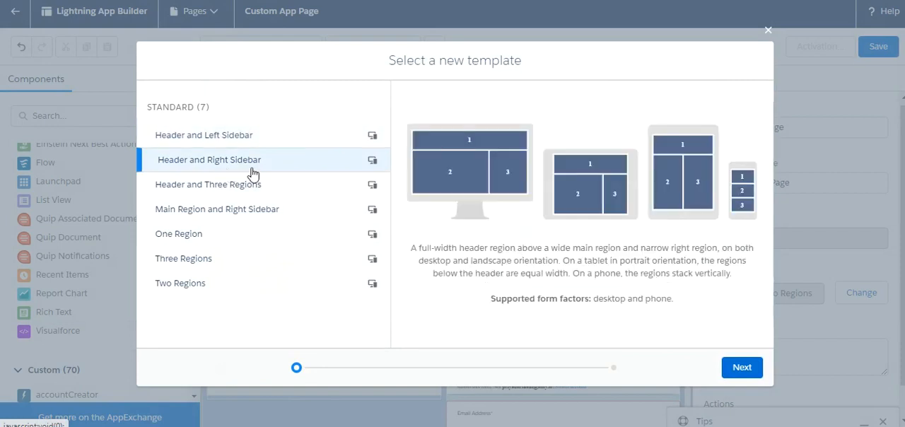
pyautogui.click(740, 369)
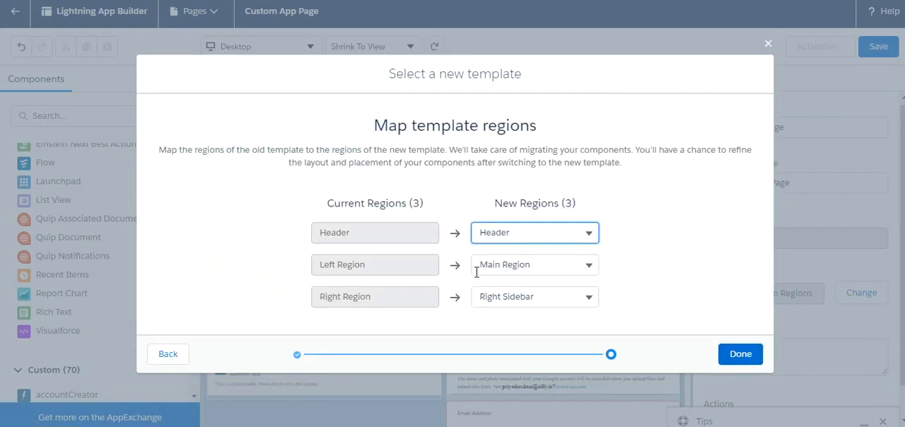
pyautogui.click(739, 356)
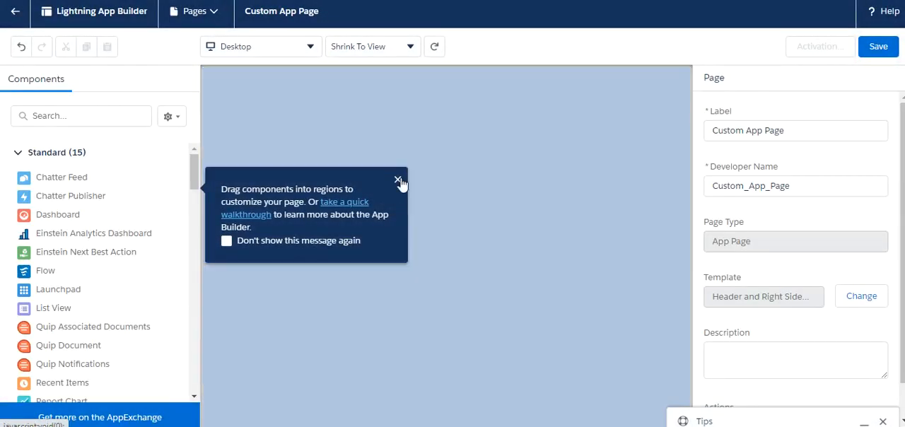
pyautogui.click(397, 180)
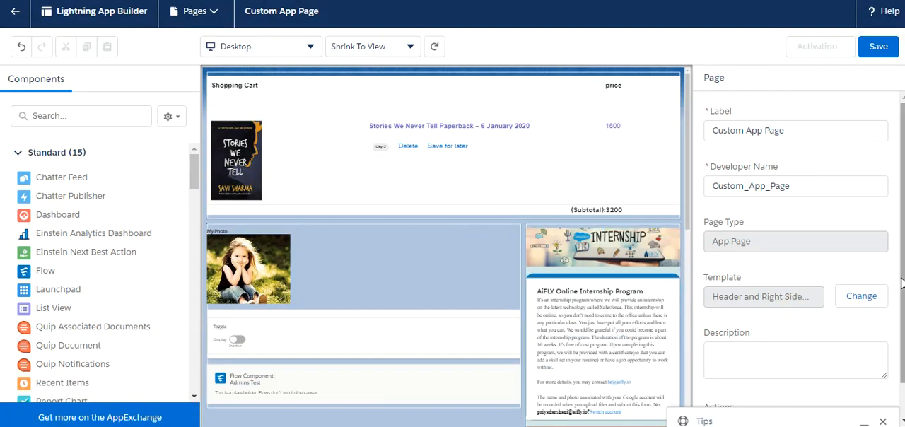
# - Add the Log a Call, New Contact, New Event, New Case and New Lead actions to the page
pyautogui.scroll(-1, 902, 315)
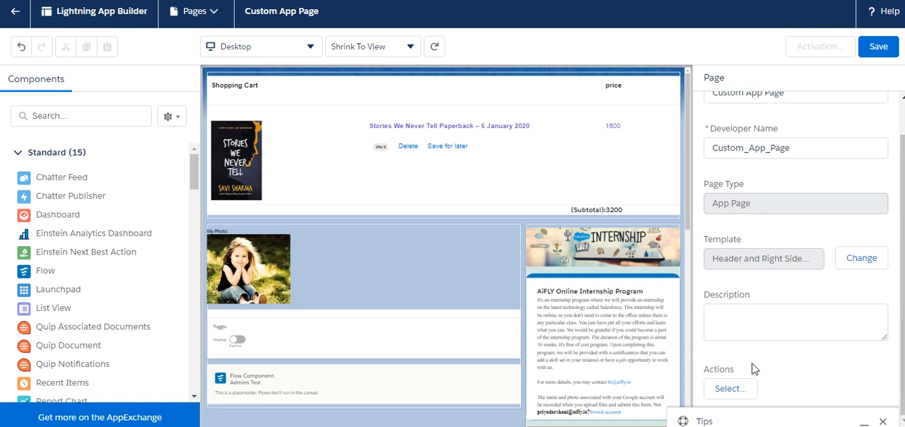
pyautogui.click(738, 386)
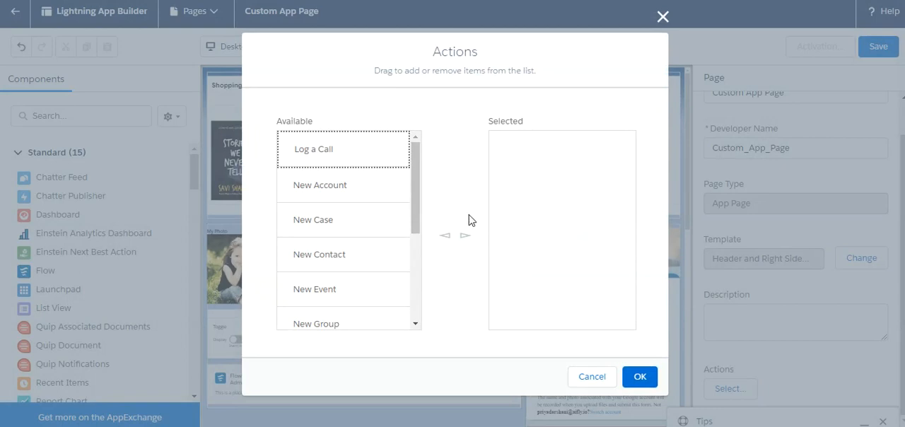
pyautogui.click(466, 237)
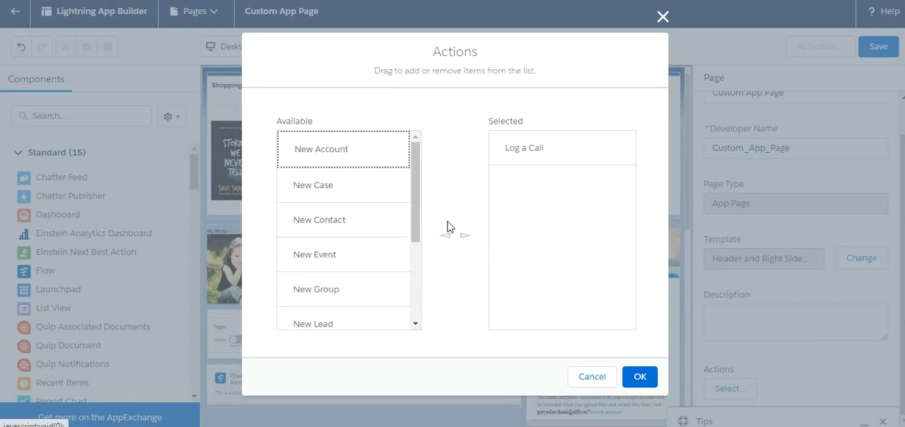
pyautogui.click(360, 205)
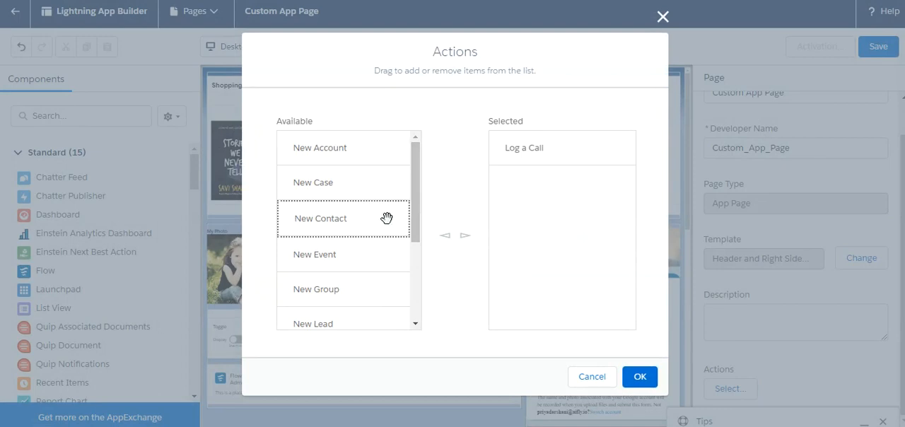
pyautogui.click(465, 238)
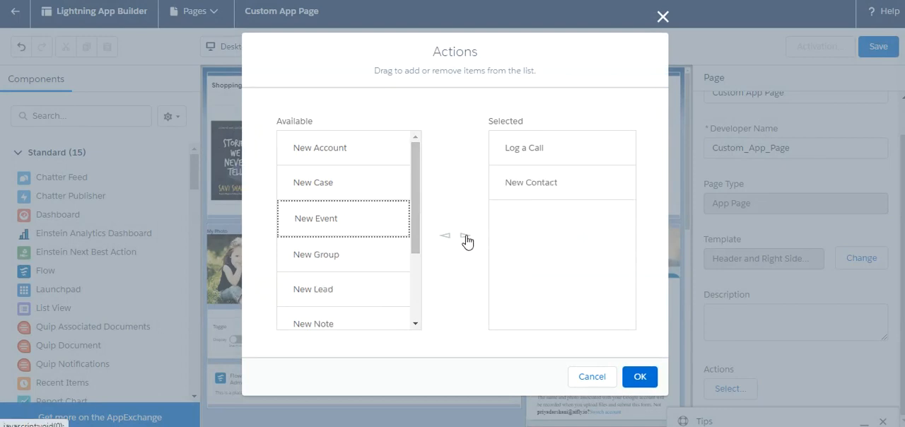
pyautogui.click(466, 241)
pyautogui.click(373, 187)
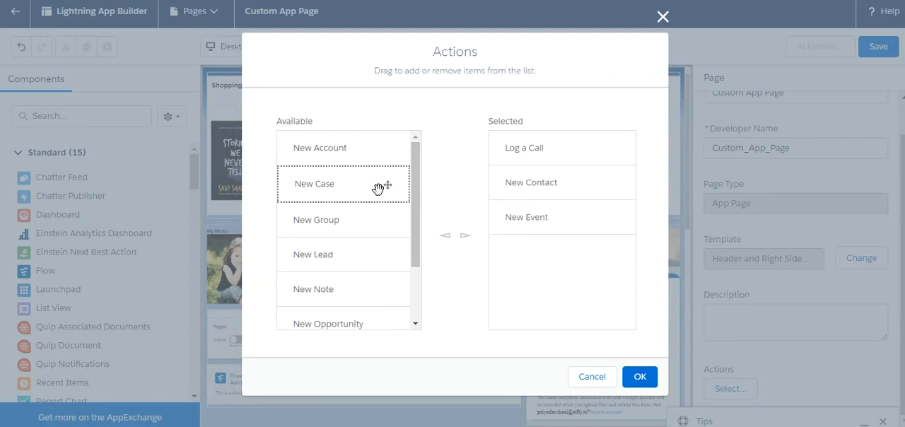
pyautogui.click(458, 235)
pyautogui.click(347, 229)
pyautogui.click(464, 238)
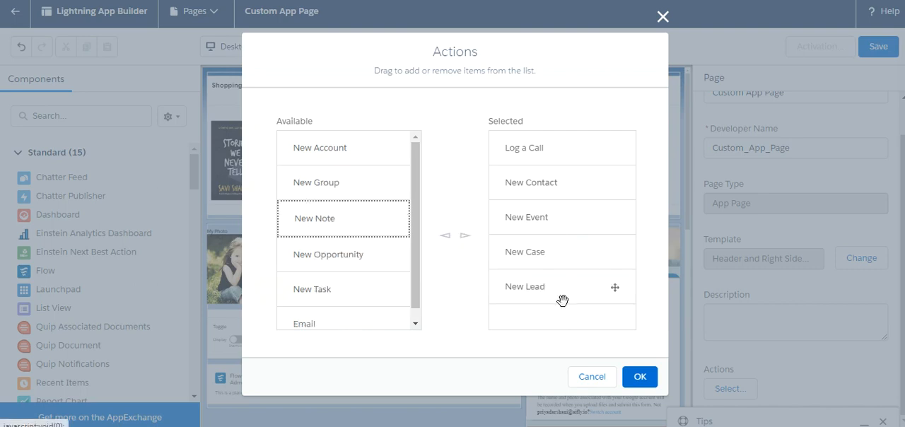
pyautogui.click(640, 379)
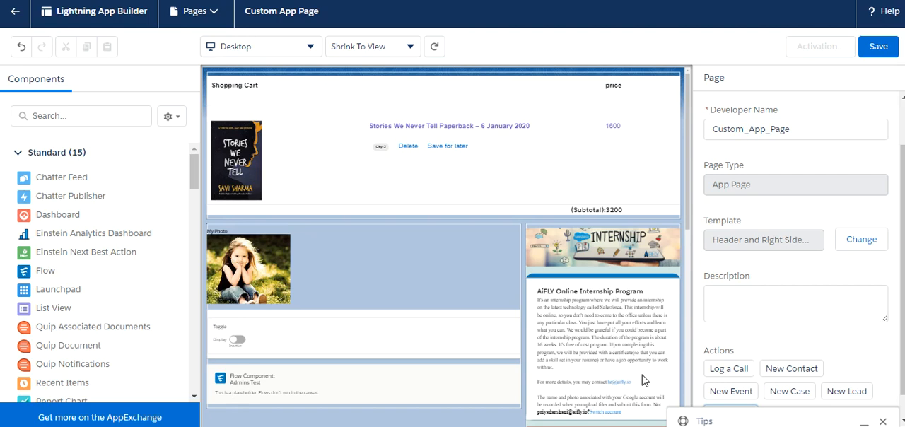
pyautogui.scroll(-1, 902, 370)
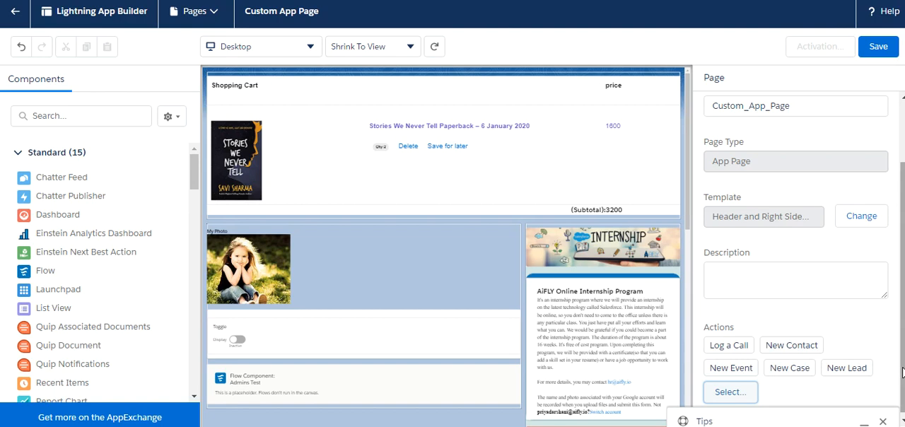
# - Save the page, start its activation and change its icon to the blue house with an awning
pyautogui.click(876, 50)
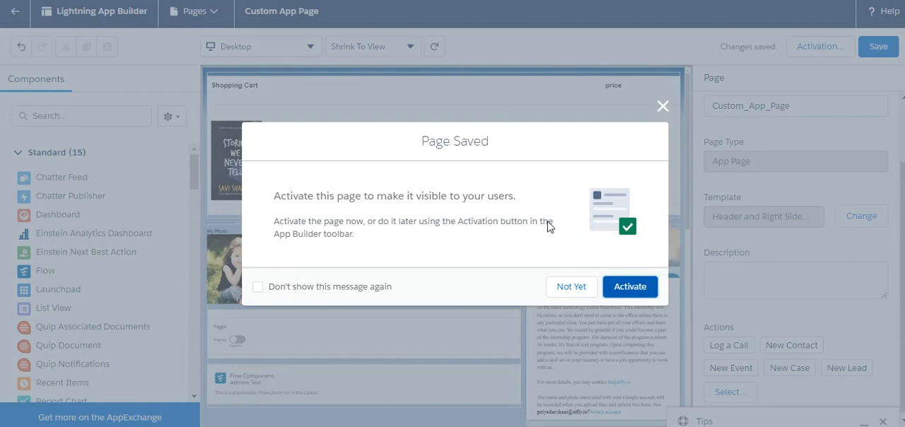
pyautogui.click(626, 293)
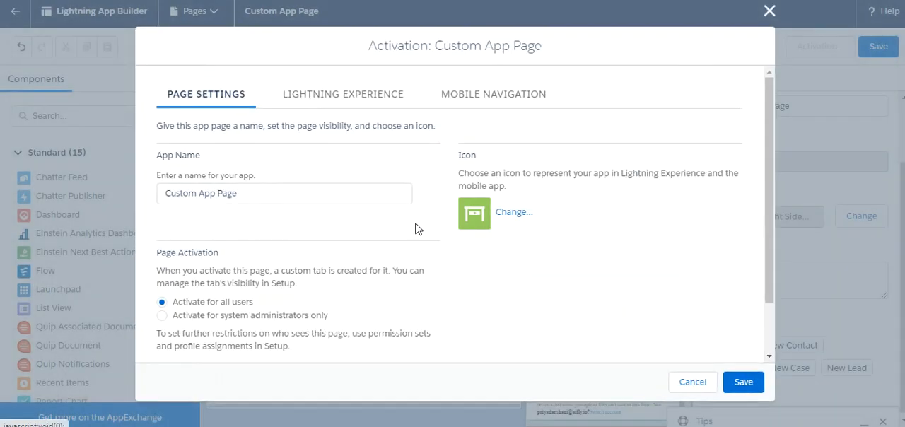
pyautogui.click(507, 213)
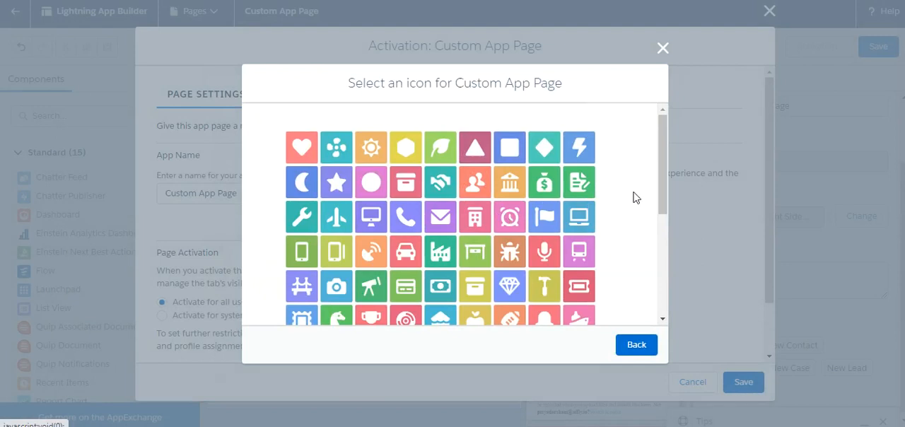
pyautogui.moveTo(664, 196); pyautogui.dragTo(663, 221)
pyautogui.click(440, 253)
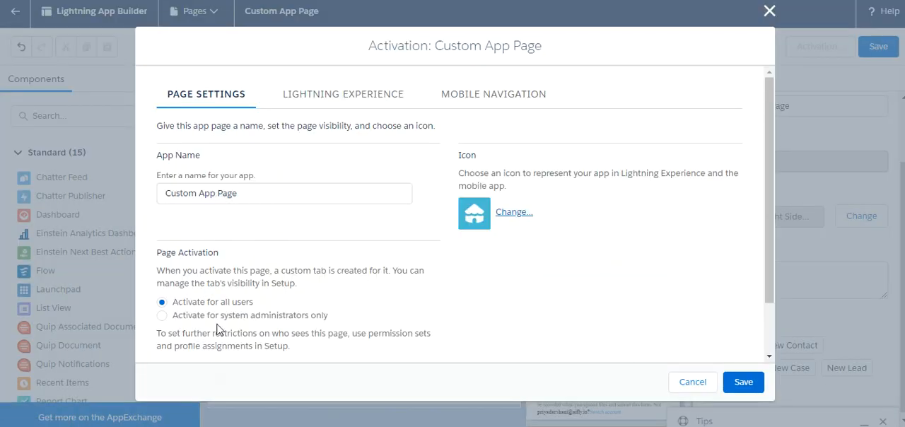
pyautogui.moveTo(763, 242); pyautogui.dragTo(762, 283)
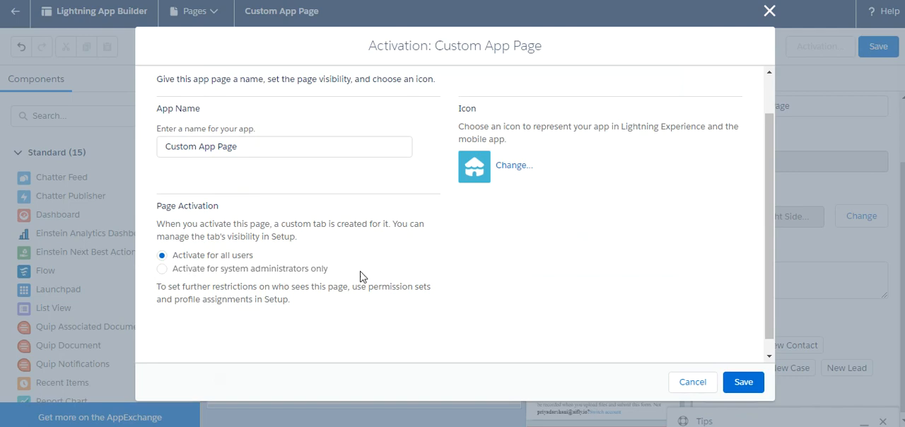
pyautogui.click(751, 385)
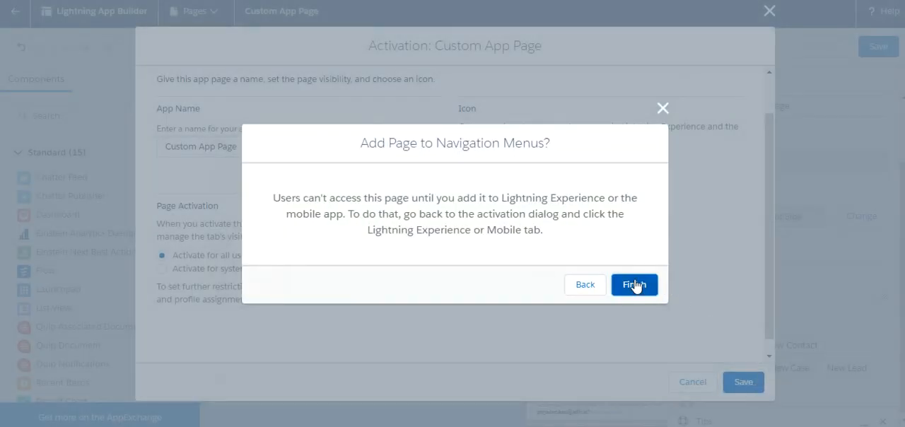
pyautogui.click(662, 107)
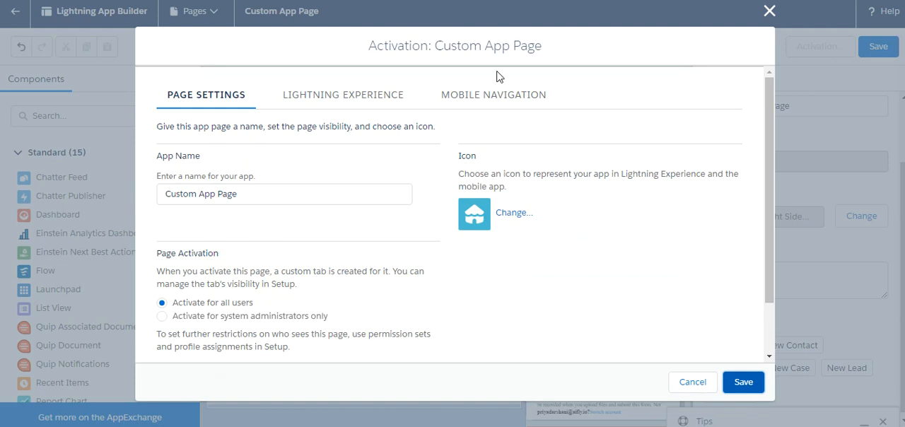
# - Add the page to the School and Sales Lightning Experience apps in the activation settings
pyautogui.click(360, 94)
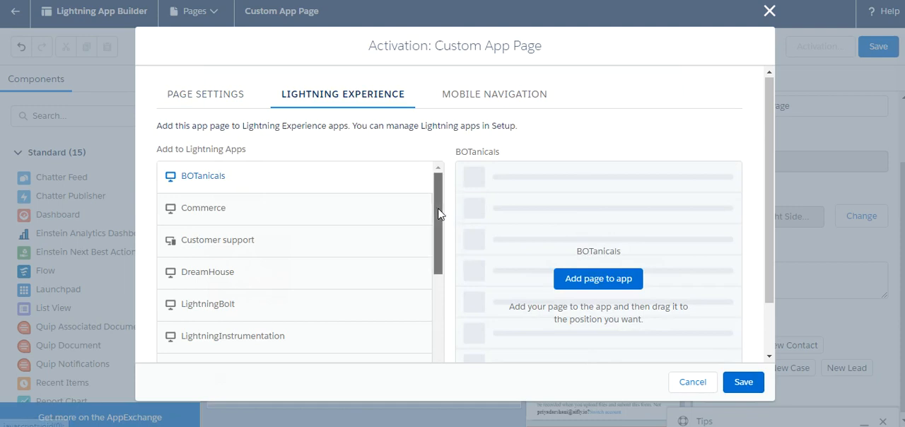
pyautogui.moveTo(438, 214); pyautogui.dragTo(434, 320)
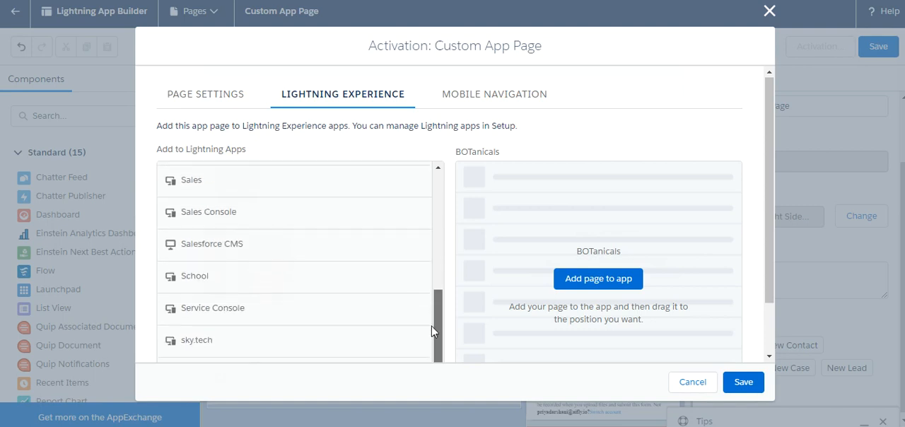
pyautogui.click(307, 277)
pyautogui.click(564, 277)
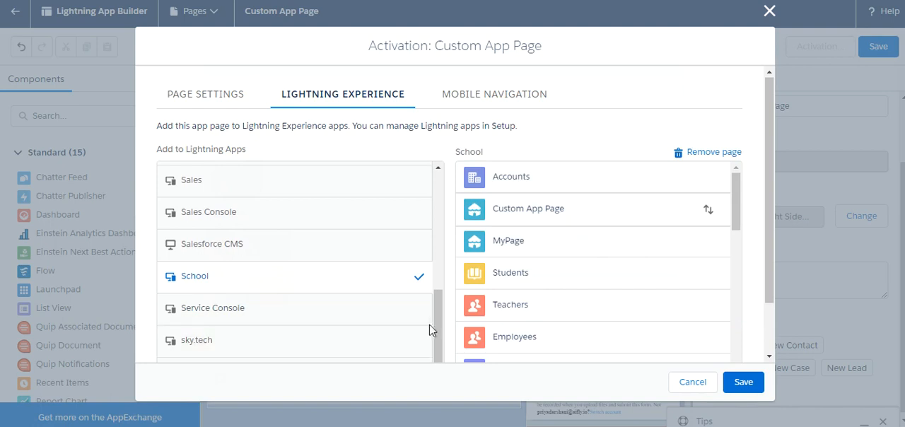
pyautogui.click(289, 187)
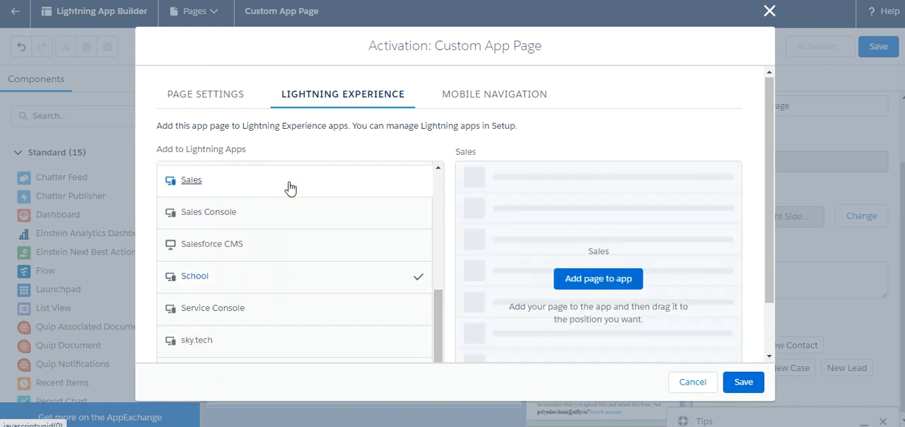
pyautogui.click(574, 280)
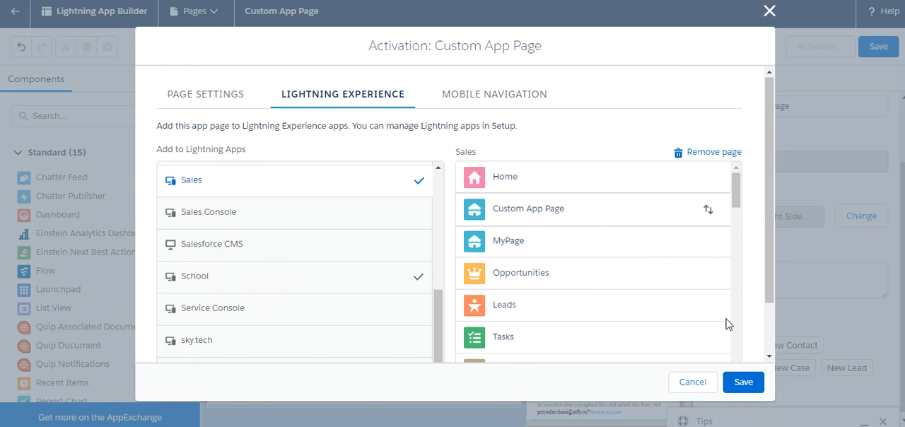
# - Add the page to the Mobile Navigation Menu, then save the activation and the page
pyautogui.click(500, 98)
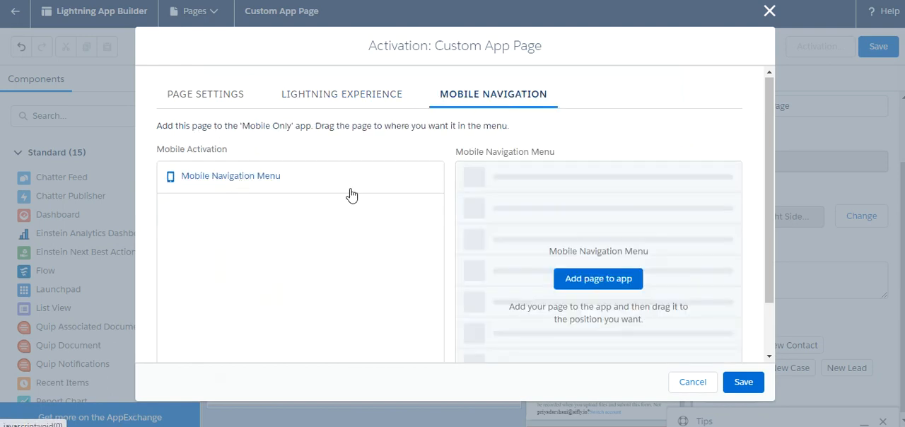
pyautogui.click(629, 279)
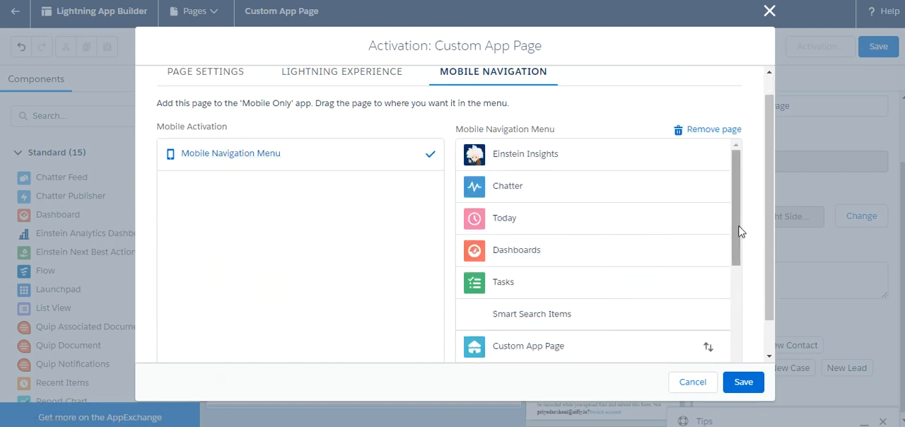
pyautogui.moveTo(731, 233)
pyautogui.mouseDown()
pyautogui.moveTo(733, 322)
pyautogui.moveTo(728, 222)
pyautogui.mouseUp()
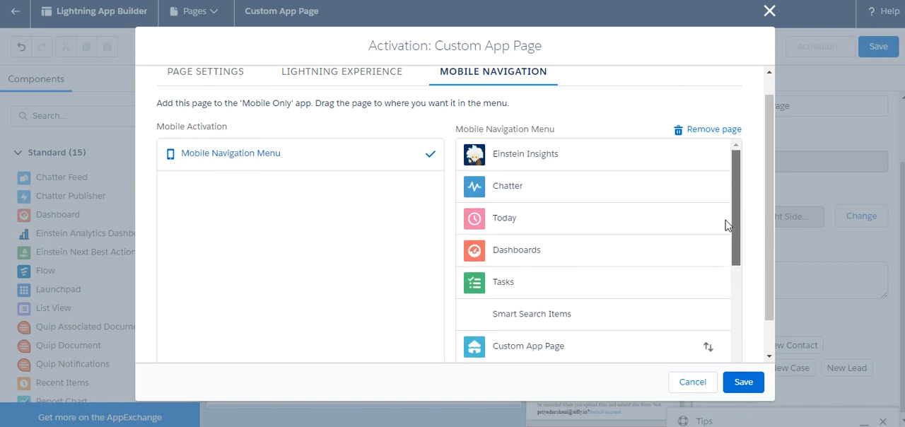
pyautogui.click(743, 387)
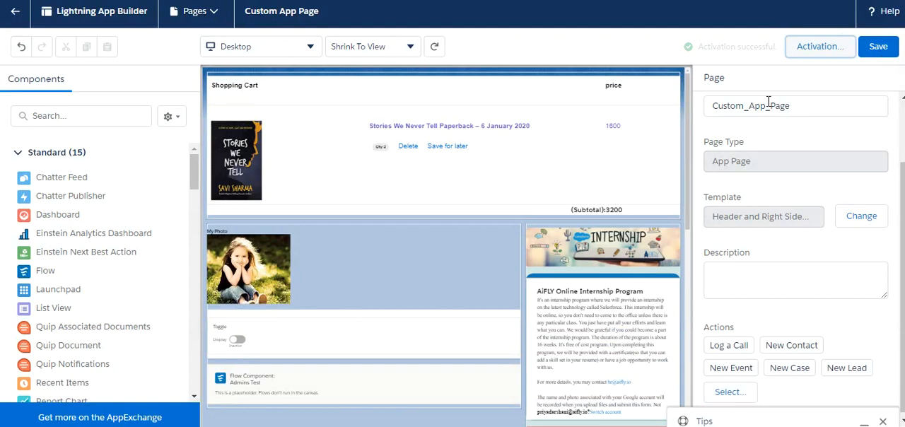
pyautogui.click(879, 48)
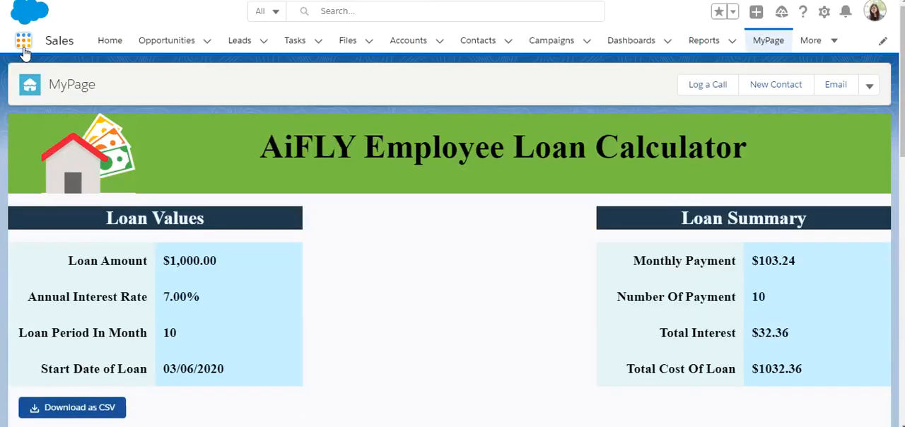
# - Search the available apps for School and switch to that app
pyautogui.click(24, 46)
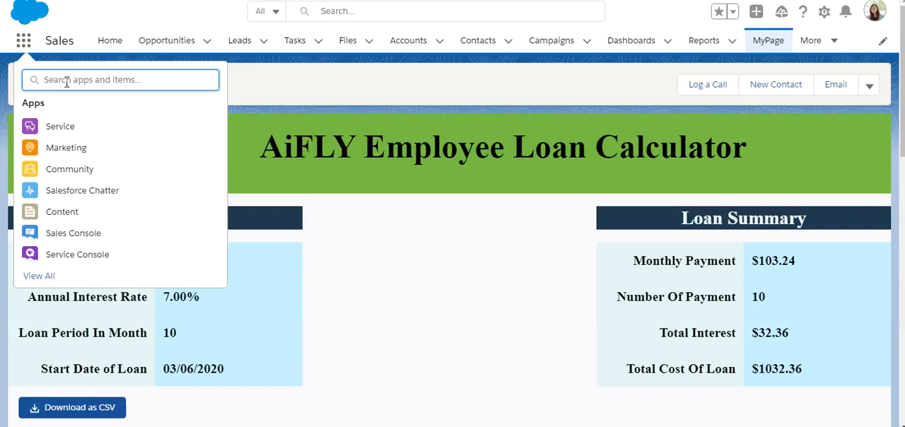
pyautogui.write('schh')
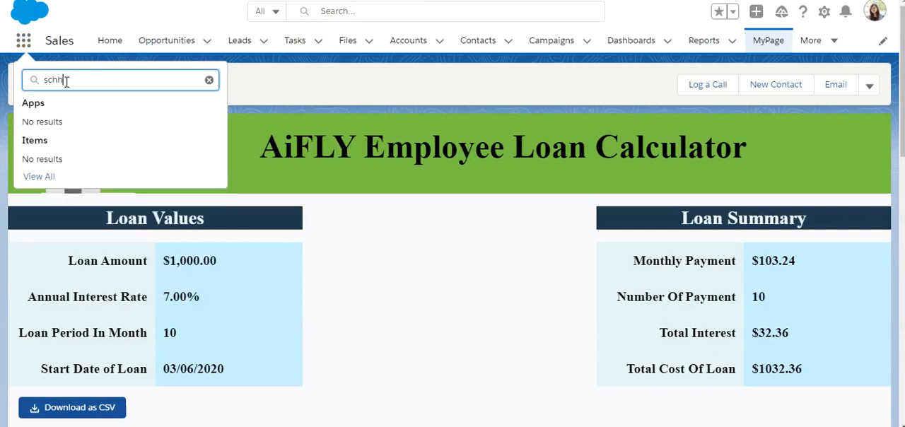
pyautogui.press('BackSpace')
pyautogui.write('oo')
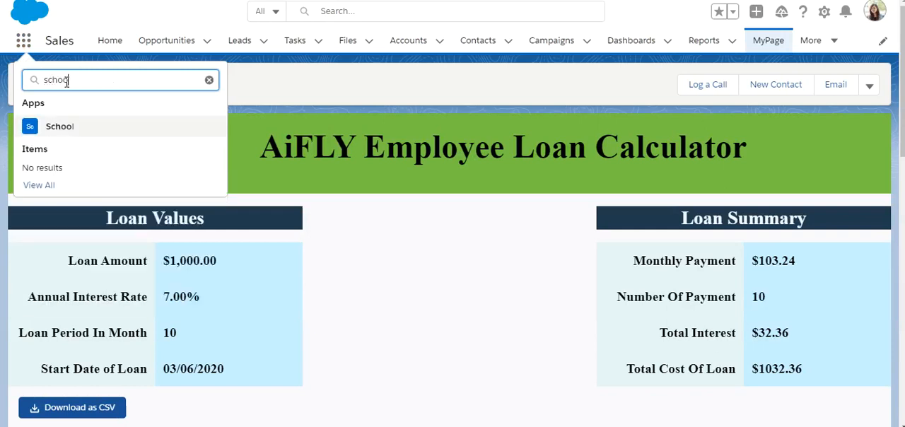
pyautogui.click(57, 136)
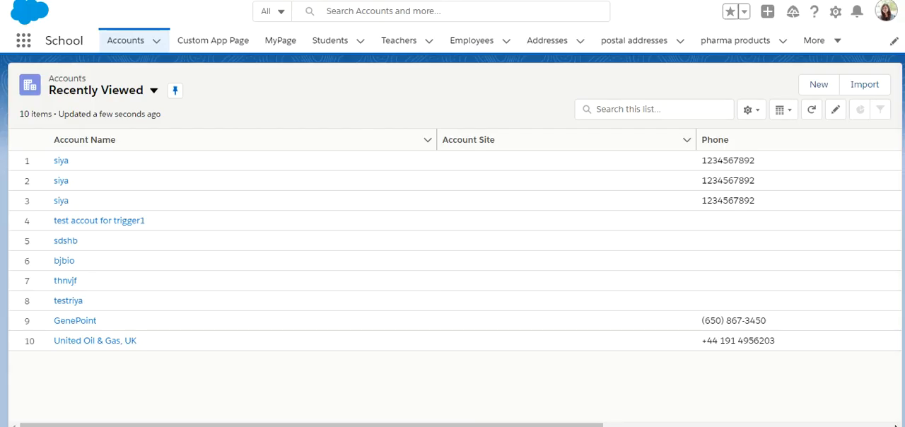
# - Look for the Custom App Page among the School app's navigation items, search for "custom" and open the page
pyautogui.click(836, 42)
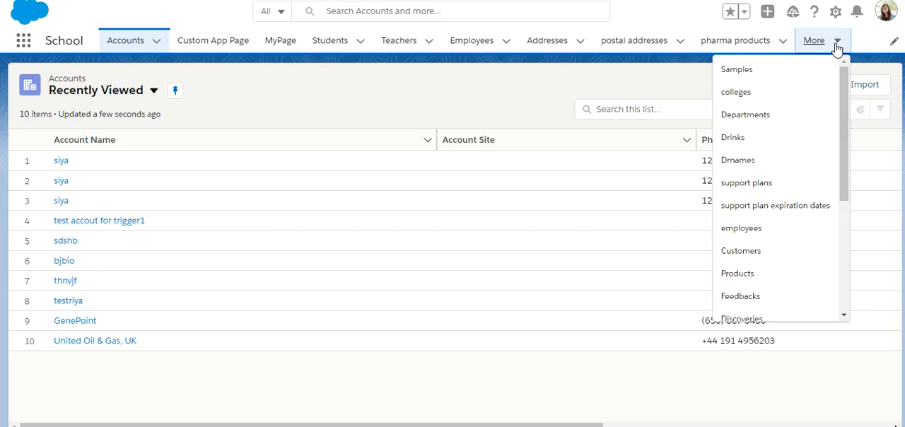
pyautogui.moveTo(847, 123); pyautogui.dragTo(841, 234)
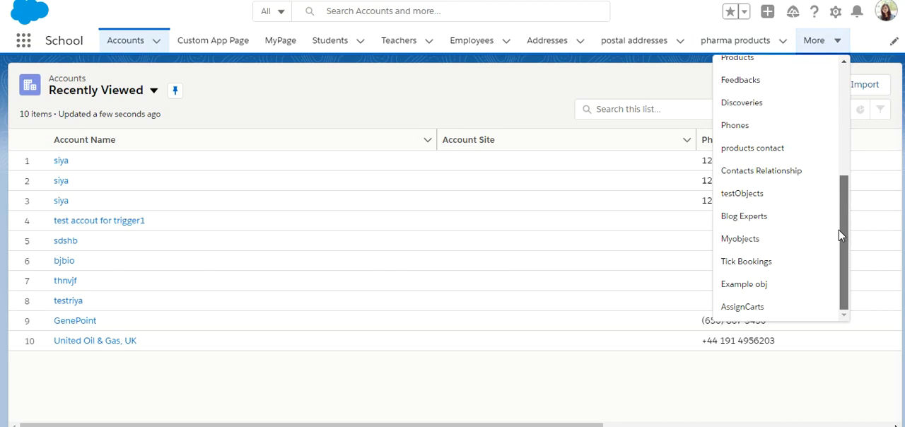
pyautogui.scroll(3, 841, 242)
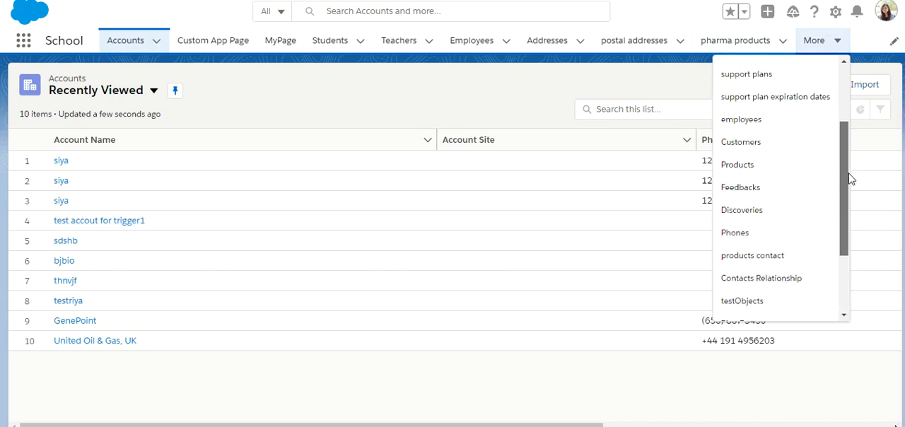
pyautogui.moveTo(843, 113)
pyautogui.mouseDown()
pyautogui.moveTo(846, 247)
pyautogui.moveTo(846, 121)
pyautogui.mouseUp()
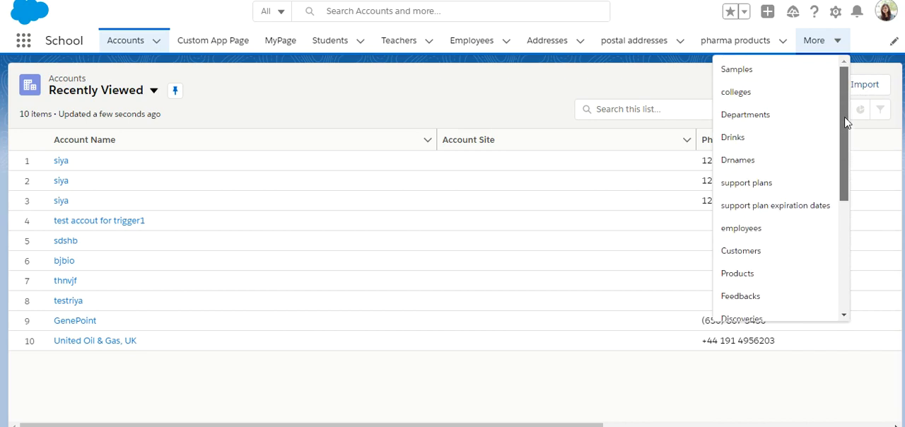
pyautogui.click(26, 41)
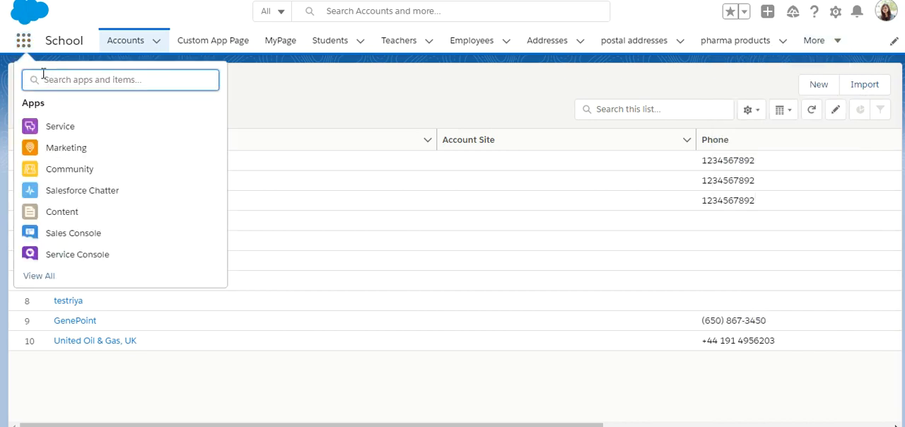
pyautogui.write('c')
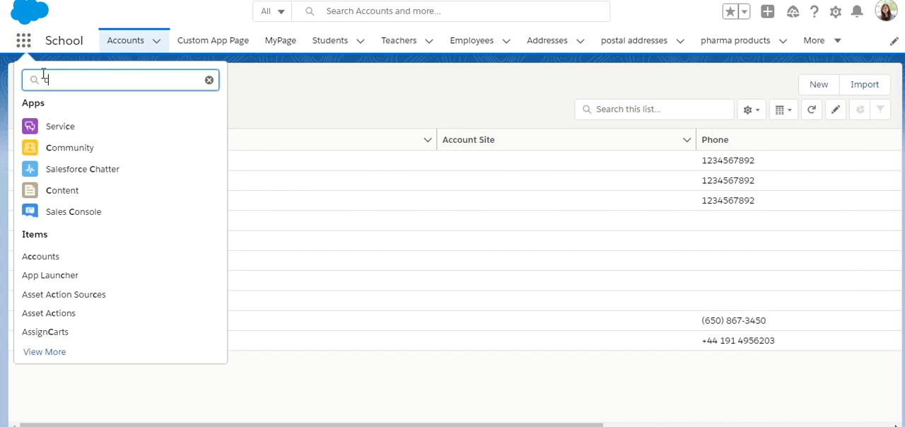
pyautogui.write('us')
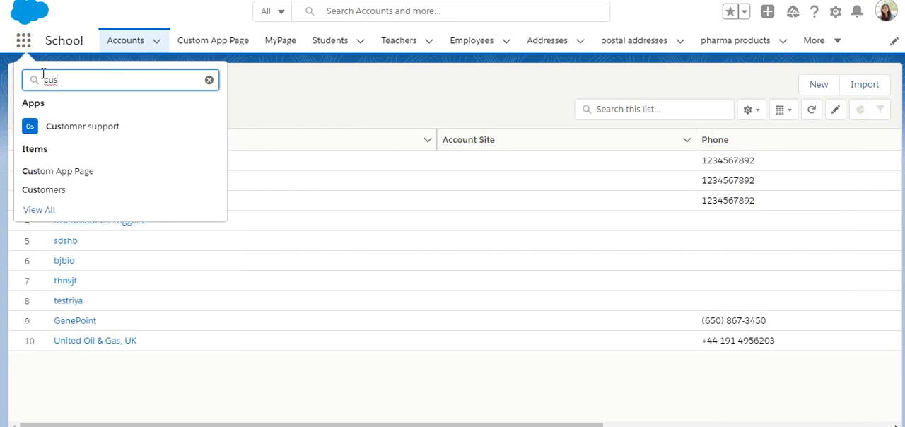
pyautogui.write('tom')
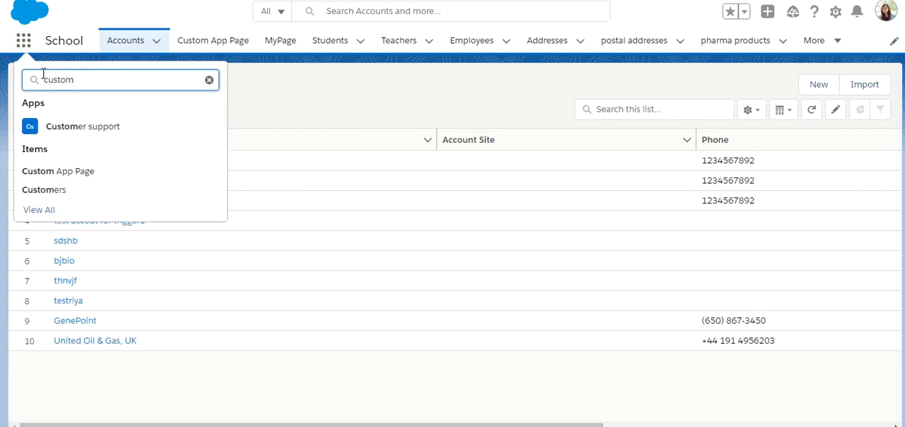
pyautogui.click(49, 173)
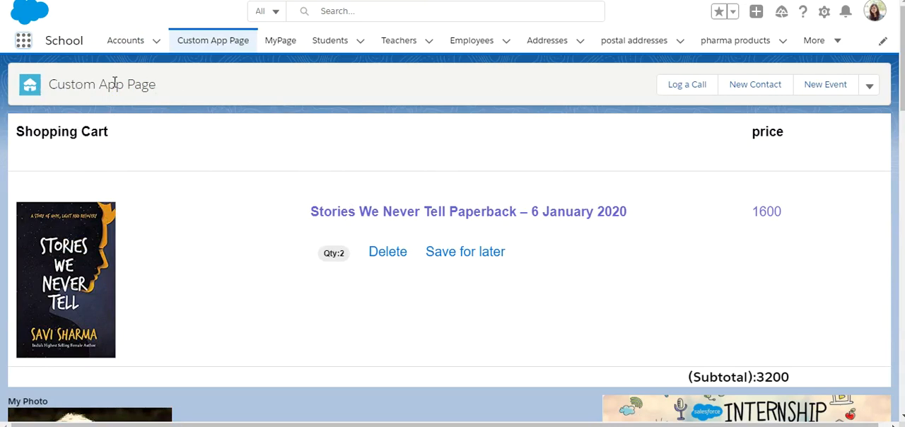
# - Check the Custom App Page's additional actions and preview the New Contact, Log a Call and New Event forms without saving
pyautogui.moveTo(145, 89); pyautogui.dragTo(49, 95)
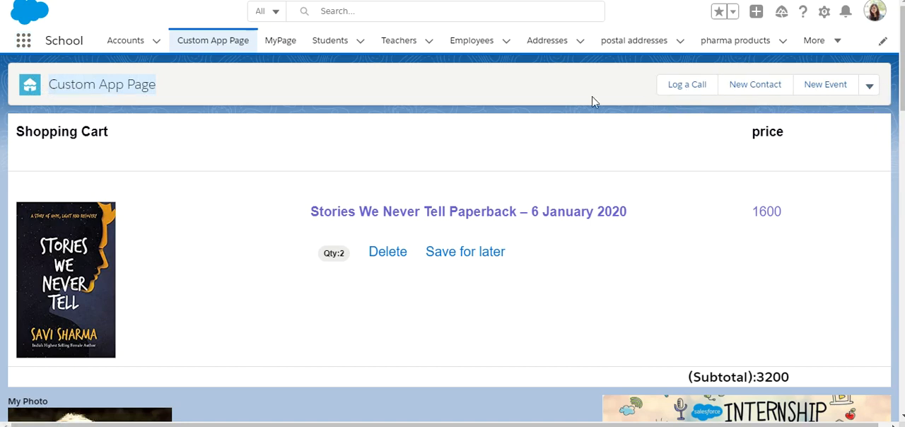
pyautogui.click(866, 87)
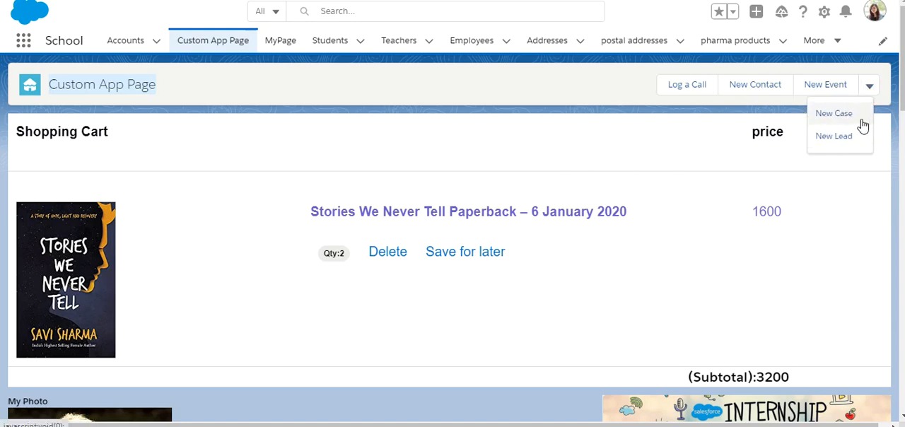
pyautogui.click(755, 86)
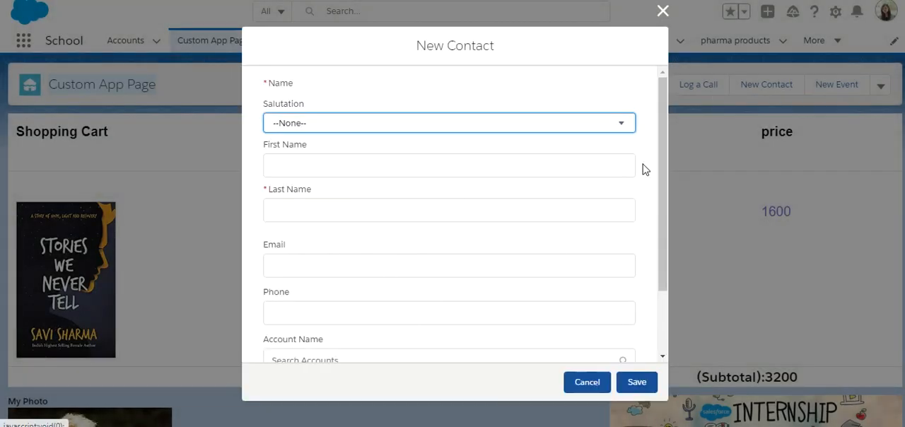
pyautogui.click(661, 11)
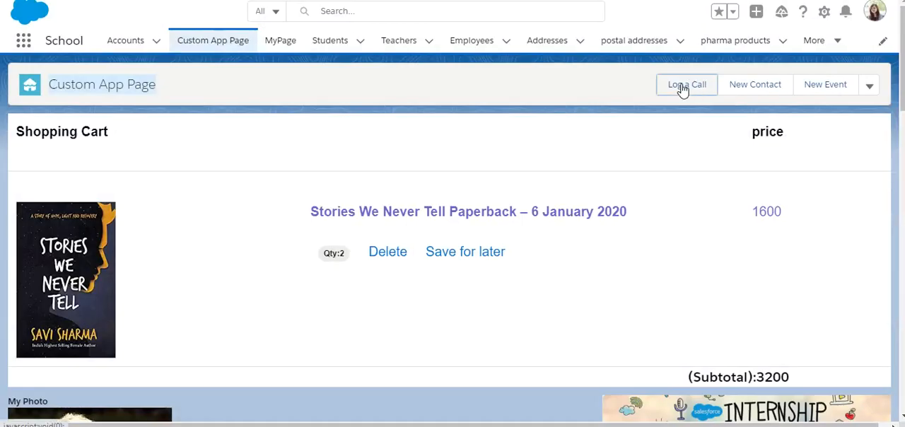
pyautogui.click(682, 86)
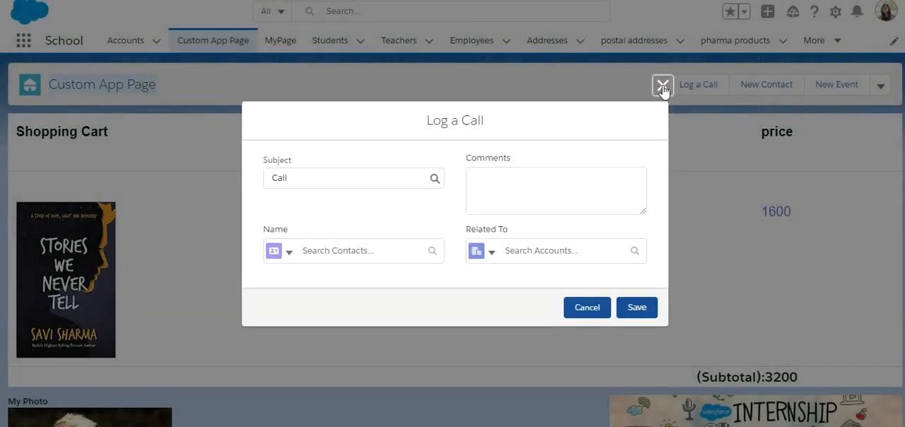
pyautogui.click(663, 86)
pyautogui.click(816, 87)
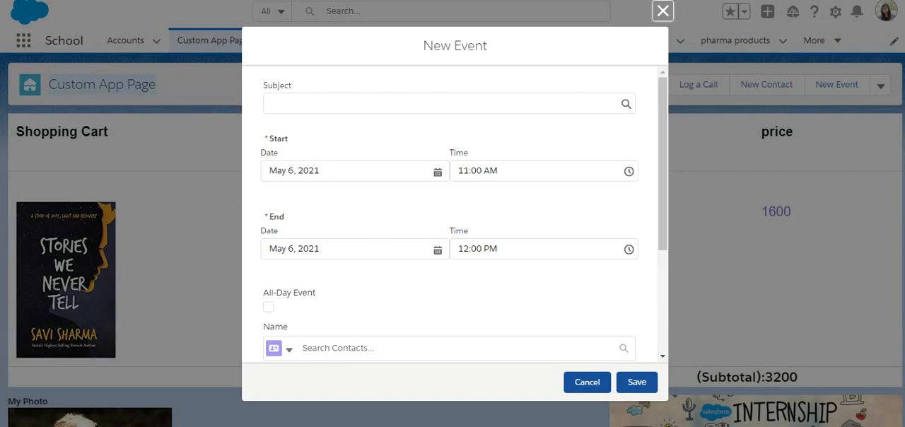
pyautogui.click(662, 11)
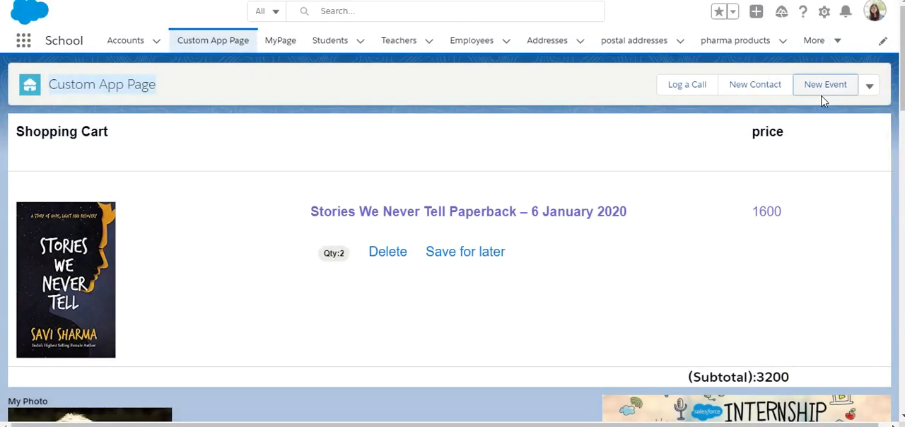
pyautogui.moveTo(900, 99); pyautogui.dragTo(901, 44)
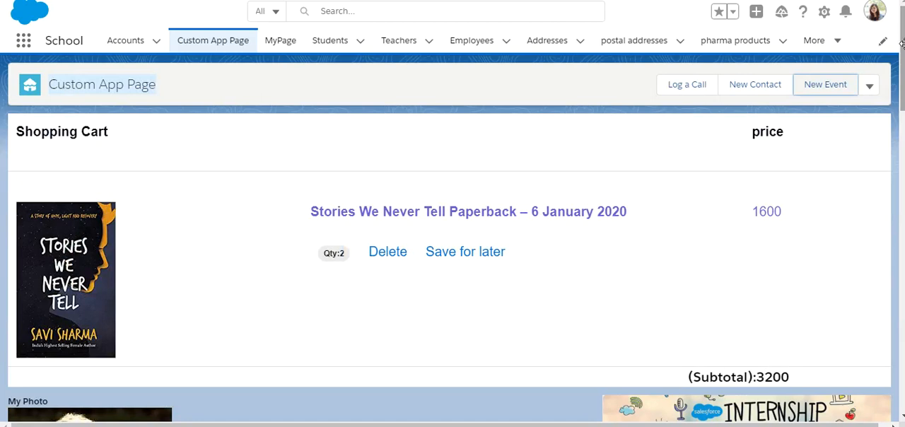